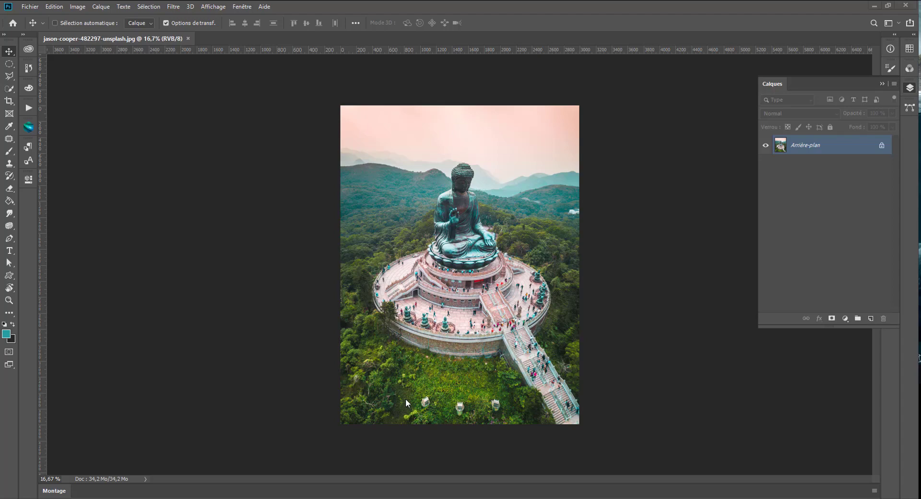
# Duplicate the background layer and convert the copy into a smart object (objet dynamique)
pyautogui.click(816, 212)
pyautogui.hotkey('ctrl', 'j')
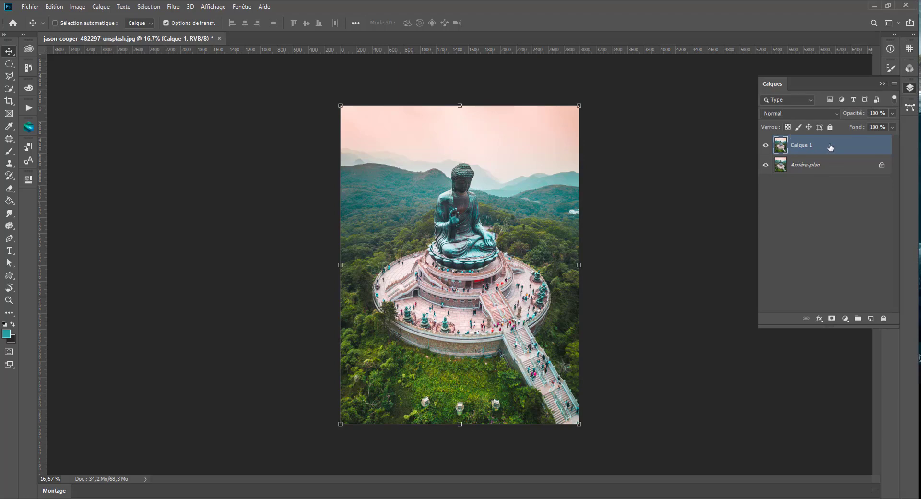
pyautogui.rightClick(828, 147)
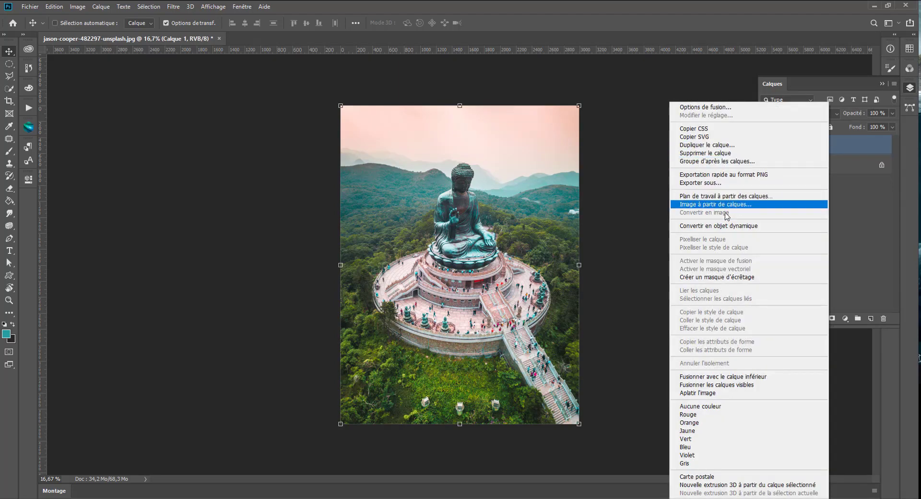
pyautogui.click(744, 225)
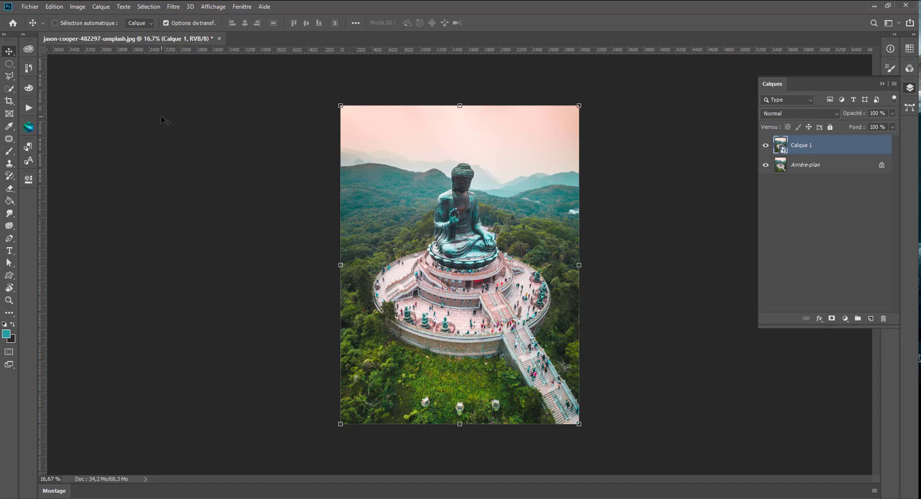
# Apply the Onde distortion filter to the duplicated layer with the Rectangulaire wave shape
pyautogui.click(173, 6)
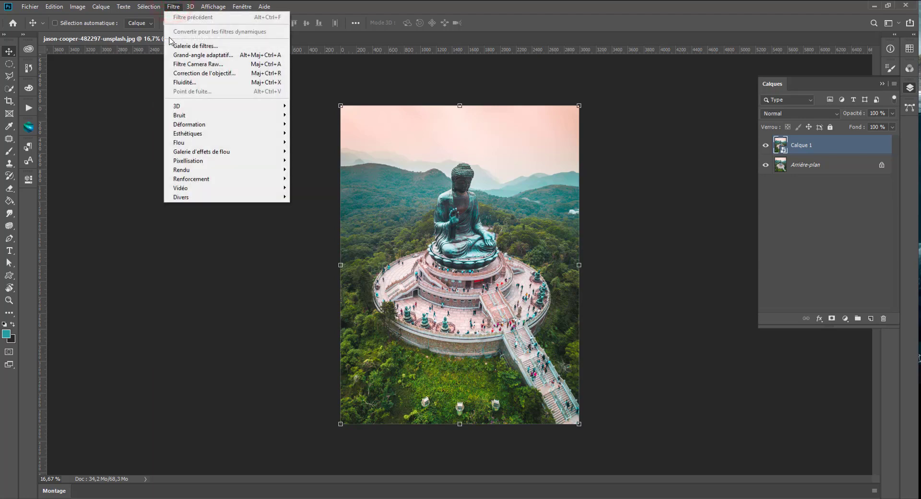
pyautogui.moveTo(203, 128)
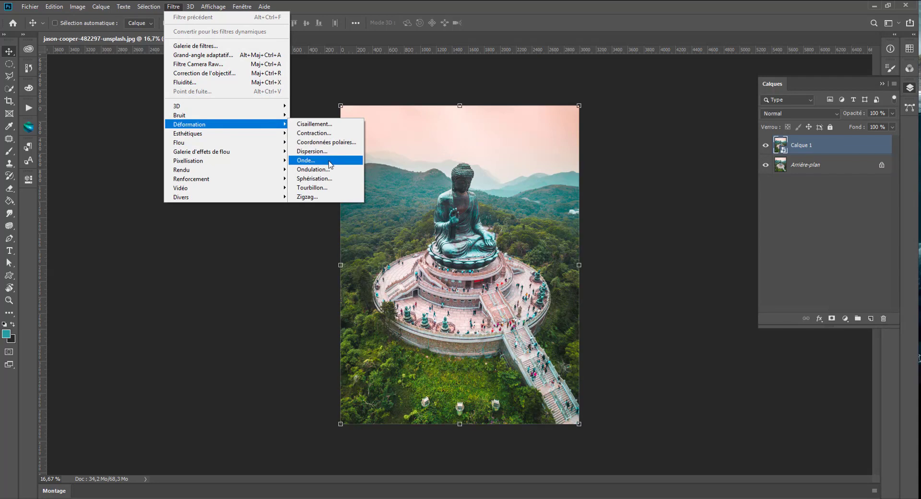
pyautogui.click(330, 161)
pyautogui.moveTo(690, 85); pyautogui.dragTo(214, 66)
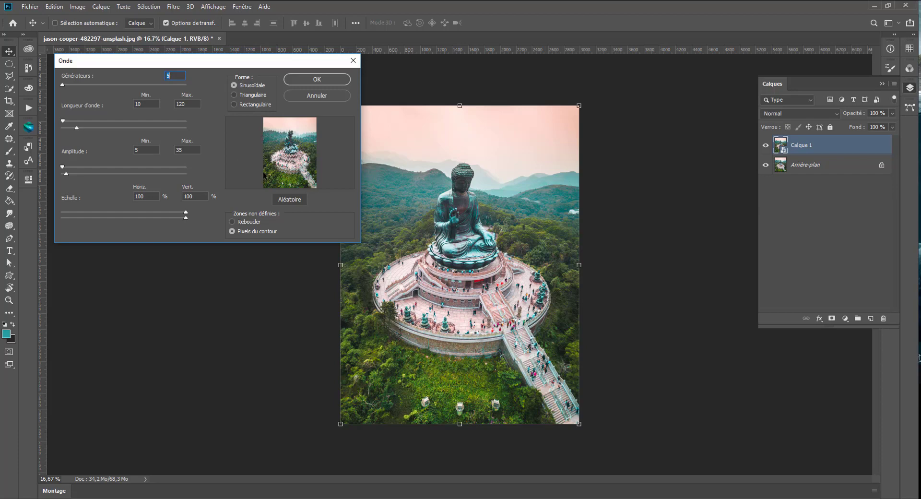
pyautogui.click(261, 104)
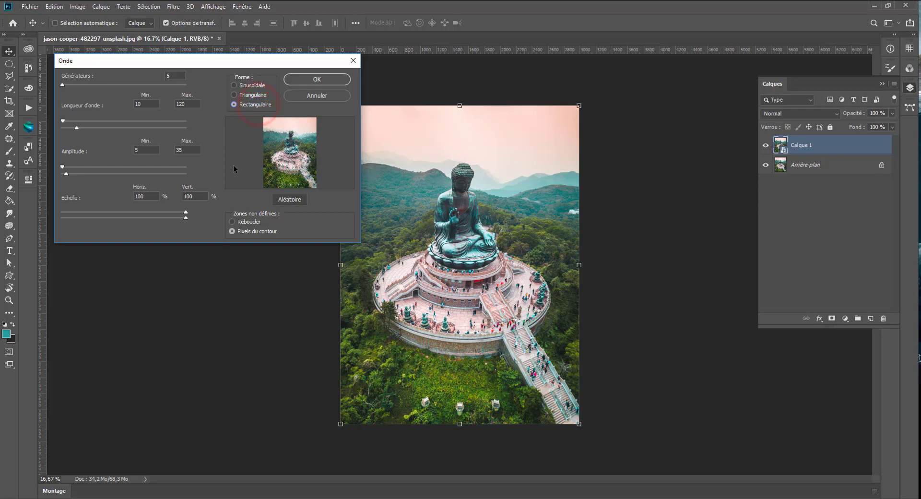
pyautogui.click(314, 80)
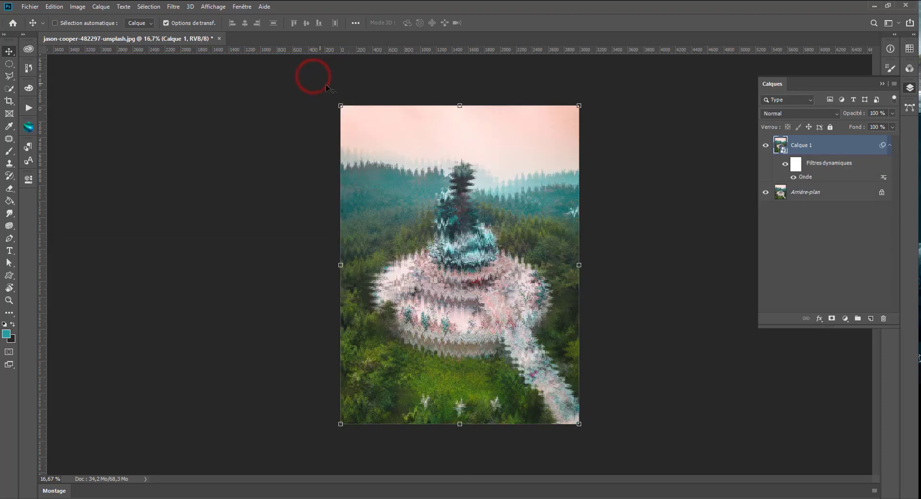
pyautogui.scroll(2, 535, 227)
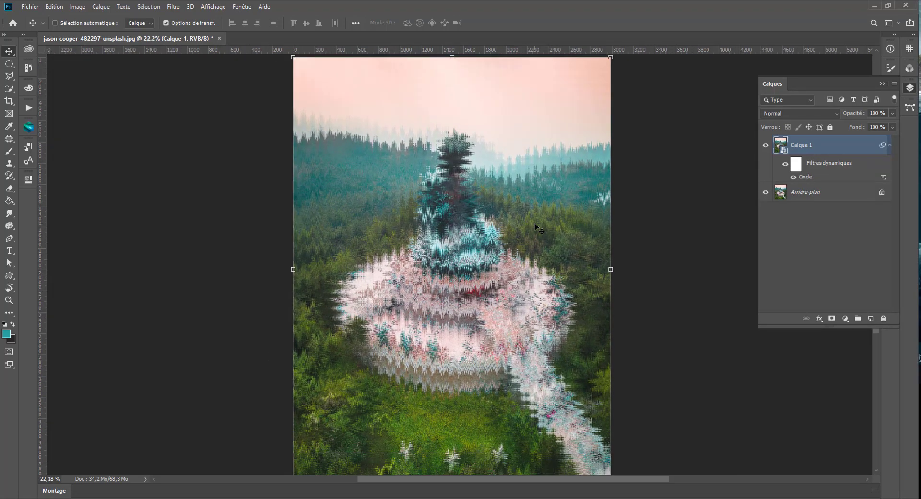
pyautogui.scroll(-1, 535, 226)
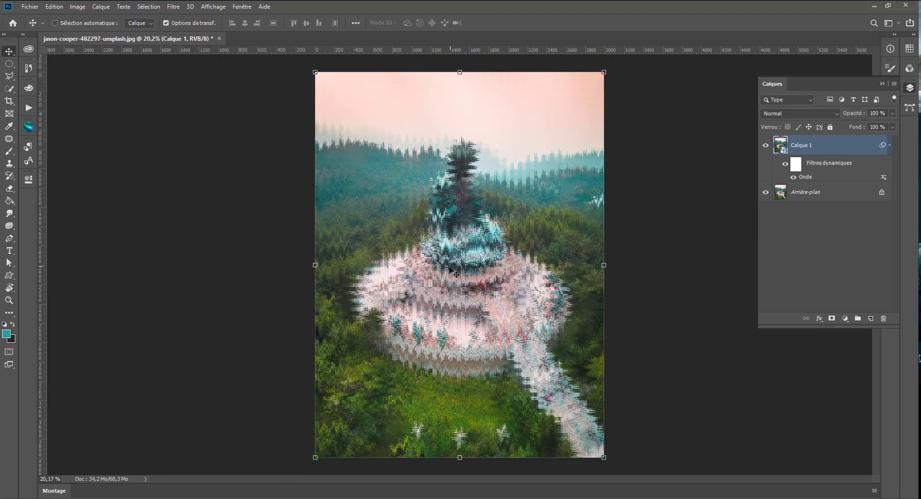
# Edit the Onde smart filter and set its number of generators (Générateurs) to 47
pyautogui.doubleClick(807, 177)
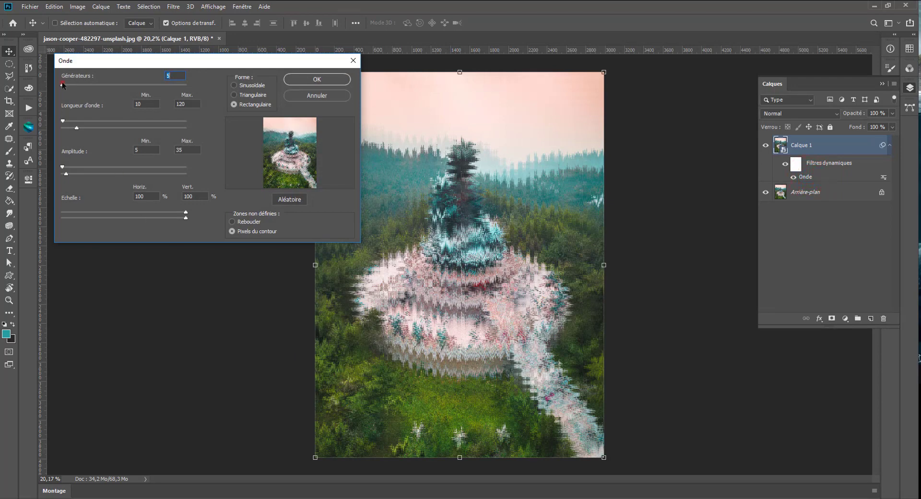
pyautogui.moveTo(63, 85); pyautogui.dragTo(68, 85)
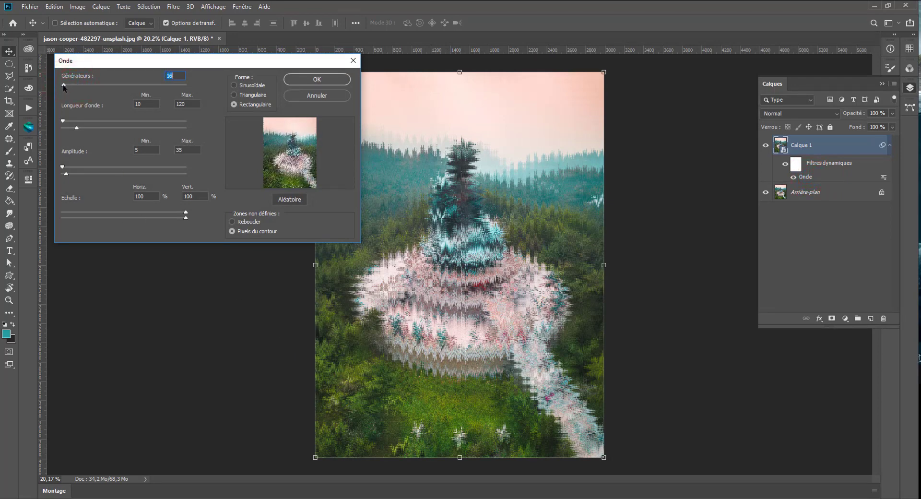
pyautogui.click(308, 78)
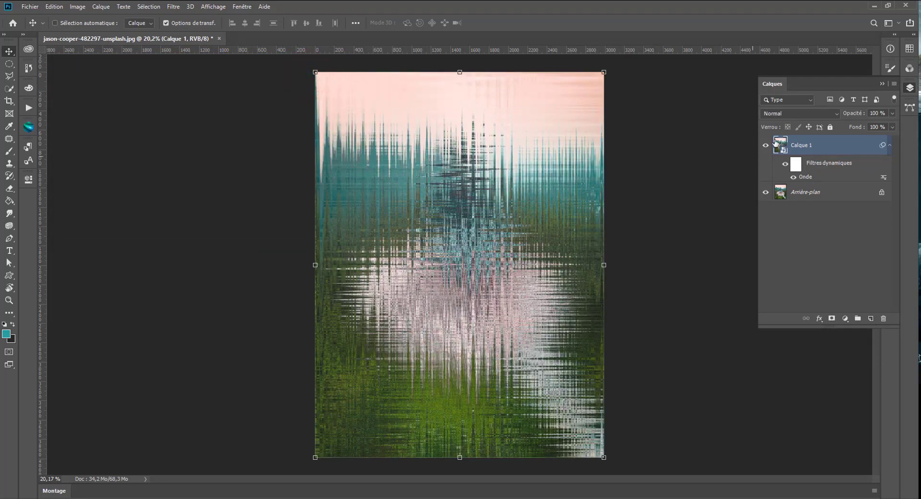
pyautogui.doubleClick(811, 178)
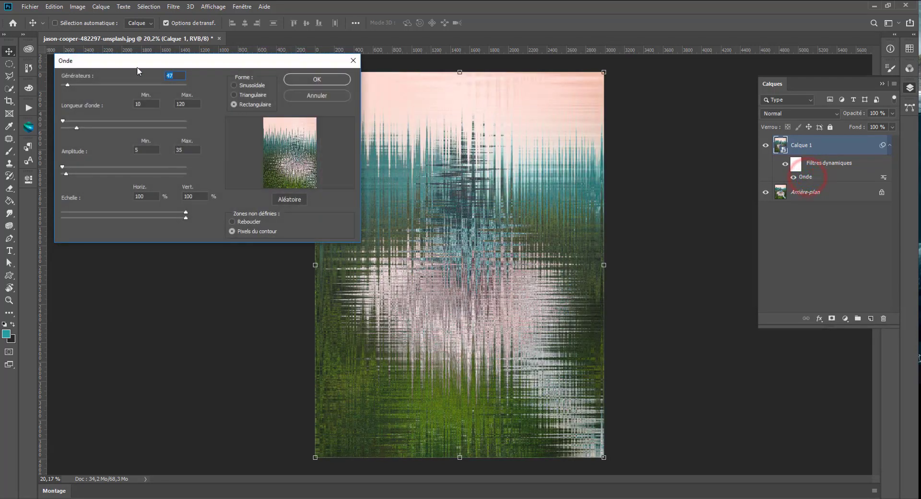
pyautogui.moveTo(68, 85); pyautogui.dragTo(63, 84)
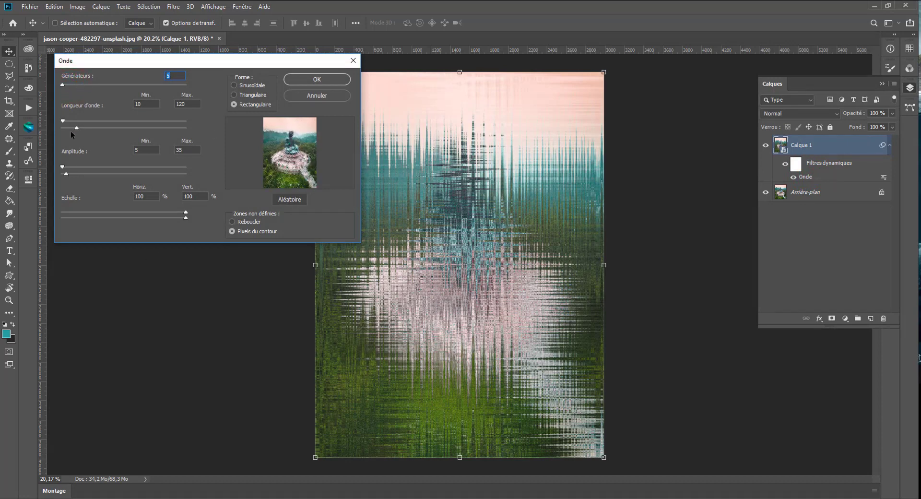
pyautogui.moveTo(65, 121); pyautogui.dragTo(131, 115)
pyautogui.click(332, 78)
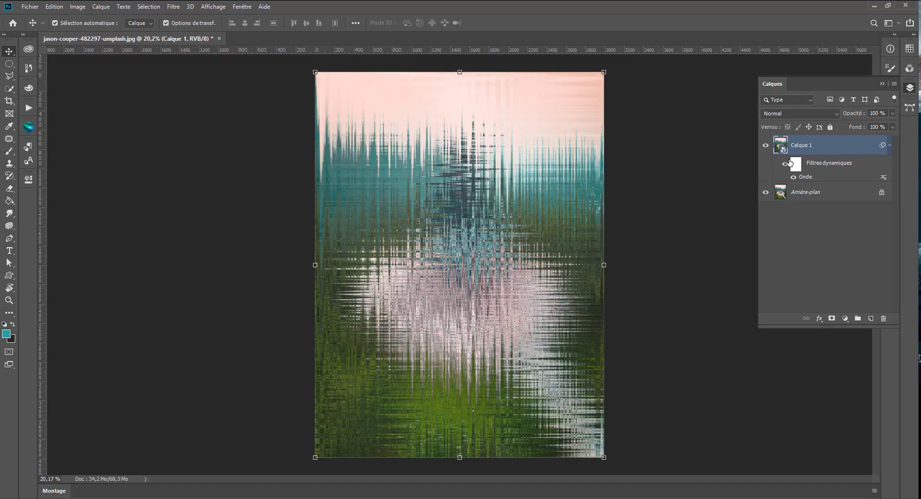
# Set the Onde filter's wavelength (Longueur d'onde) to a minimum of 1 and a maximum of 221
pyautogui.doubleClick(804, 177)
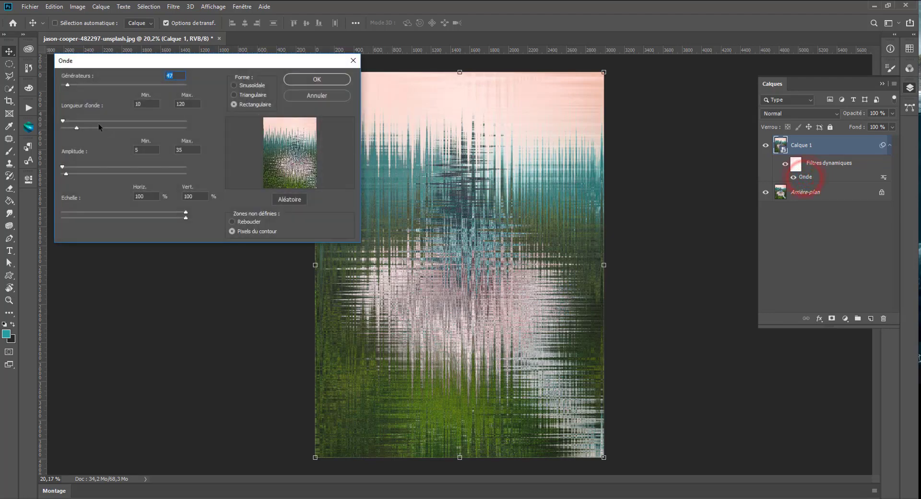
pyautogui.moveTo(97, 124)
pyautogui.mouseDown()
pyautogui.moveTo(108, 125)
pyautogui.moveTo(66, 124)
pyautogui.moveTo(193, 131)
pyautogui.moveTo(38, 133)
pyautogui.moveTo(200, 139)
pyautogui.moveTo(64, 138)
pyautogui.moveTo(89, 137)
pyautogui.mouseUp()
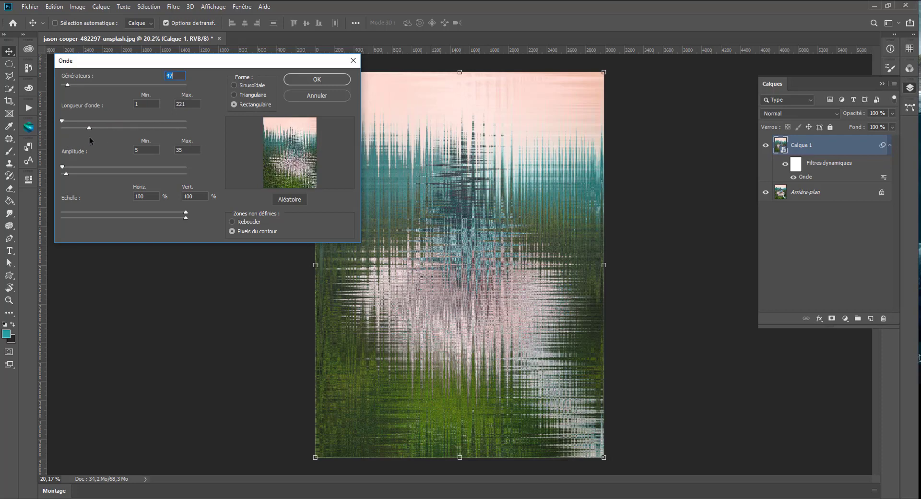
pyautogui.click(310, 83)
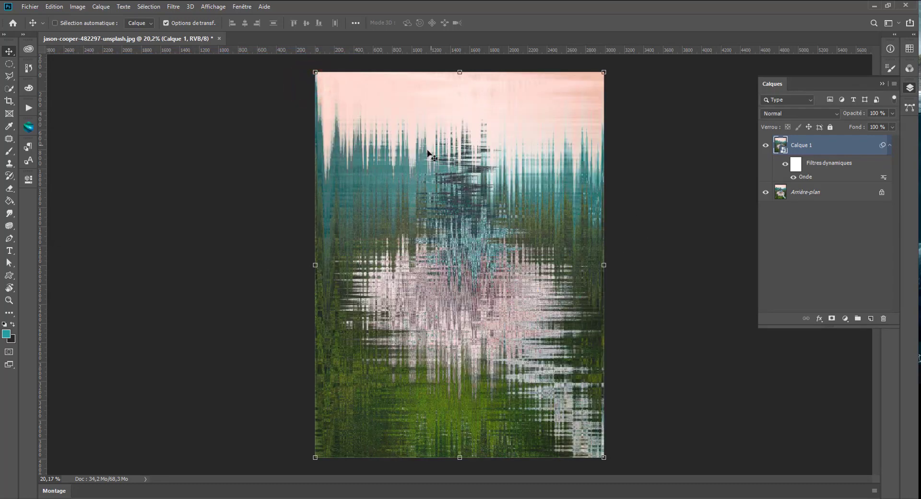
# Set the Onde filter's amplitude to a minimum of 1 and a maximum of 40
pyautogui.click(805, 177)
pyautogui.doubleClick(805, 177)
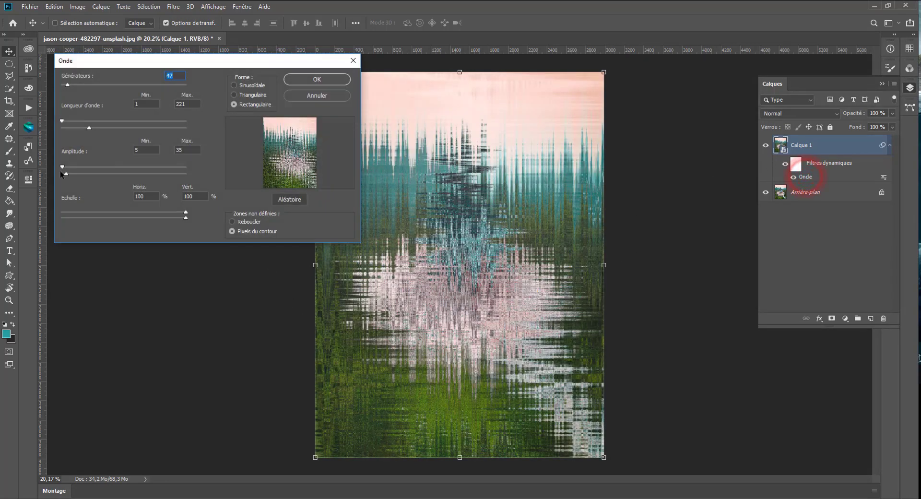
pyautogui.moveTo(63, 166); pyautogui.dragTo(120, 172)
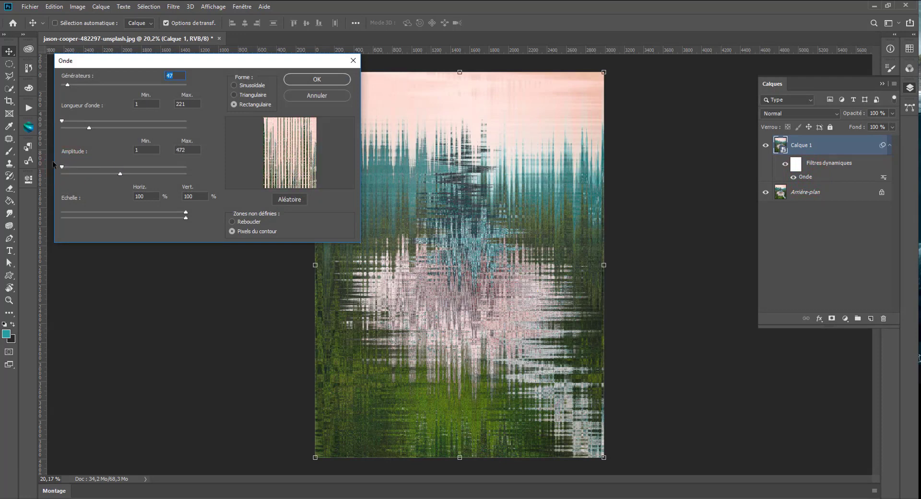
pyautogui.moveTo(62, 166); pyautogui.dragTo(42, 159)
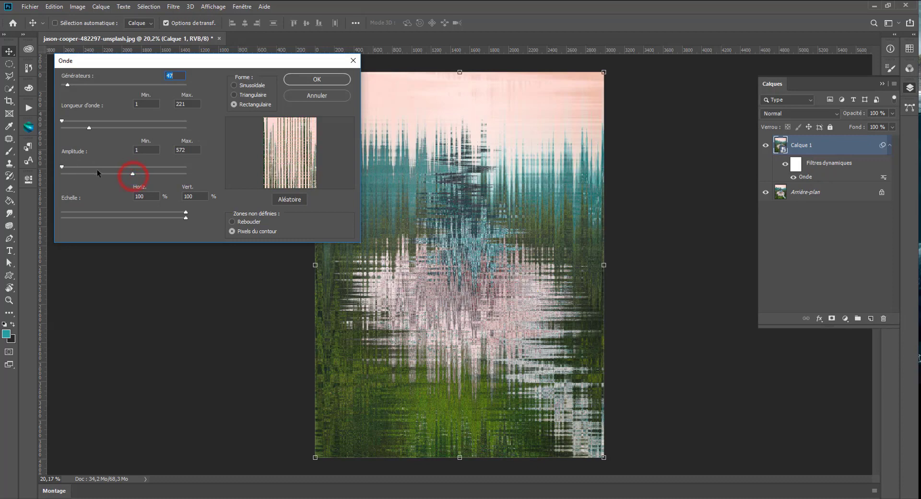
pyautogui.moveTo(73, 166); pyautogui.dragTo(31, 161)
pyautogui.moveTo(132, 173); pyautogui.dragTo(66, 166)
pyautogui.click(330, 83)
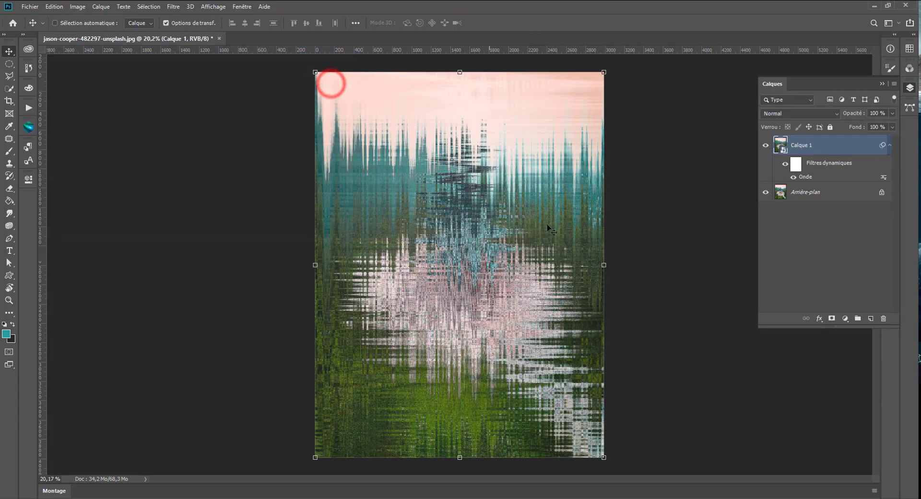
# Try a much higher minimum amplitude for the Onde filter, pushing the maximum up with it
pyautogui.click(811, 177)
pyautogui.doubleClick(811, 177)
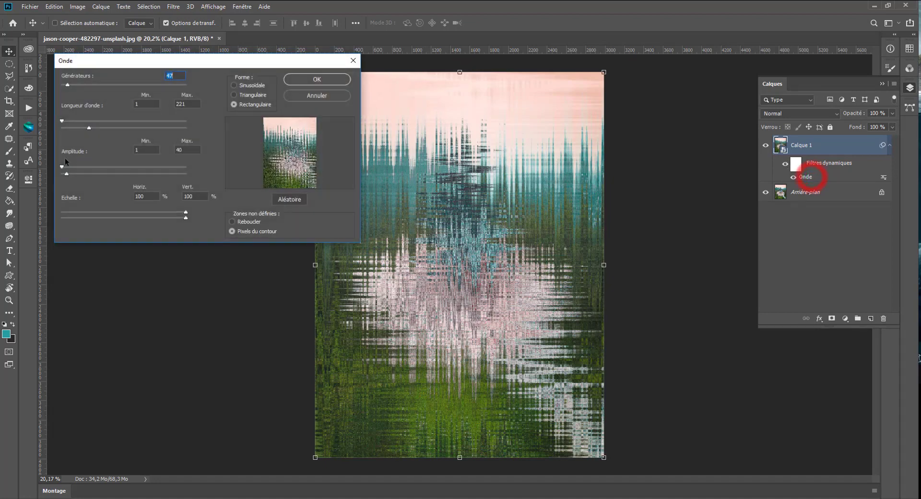
pyautogui.moveTo(65, 166); pyautogui.dragTo(72, 166)
pyautogui.click(338, 79)
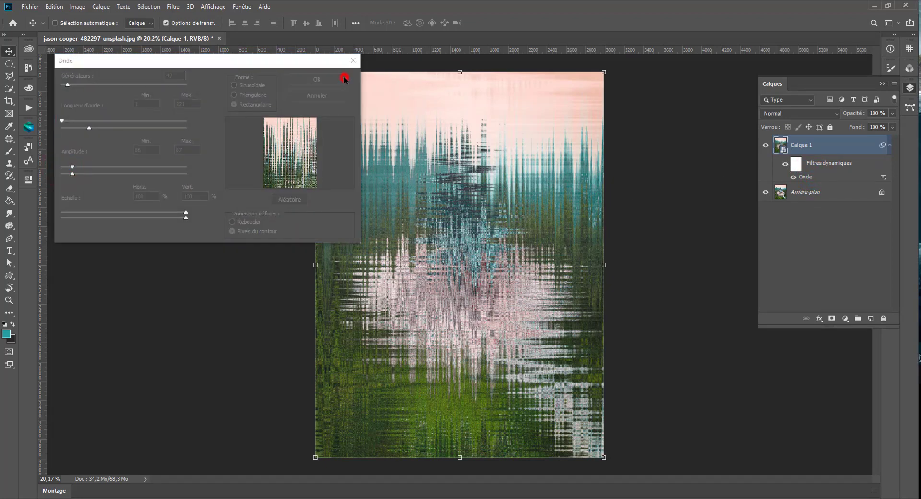
# Reduce the Onde filter's amplitude to a minimum of 1 and a maximum of 10
pyautogui.doubleClick(812, 178)
pyautogui.moveTo(73, 167)
pyautogui.mouseDown()
pyautogui.moveTo(33, 165)
pyautogui.moveTo(62, 177)
pyautogui.mouseUp()
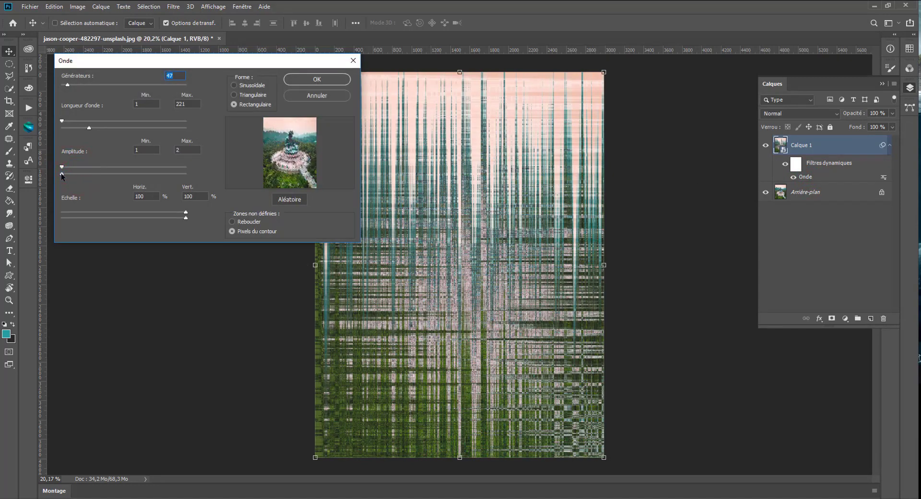
pyautogui.click(339, 79)
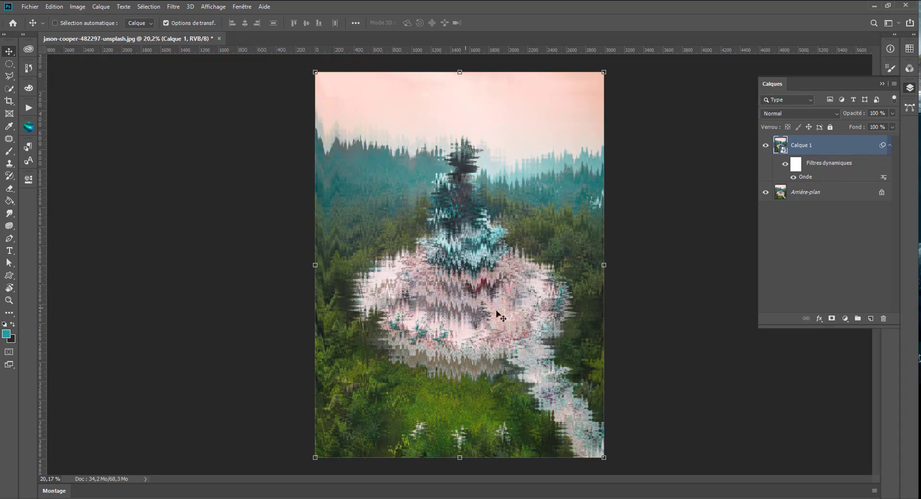
# Set the Onde filter's horizontal scale (Echelle) to 37%
pyautogui.doubleClick(806, 177)
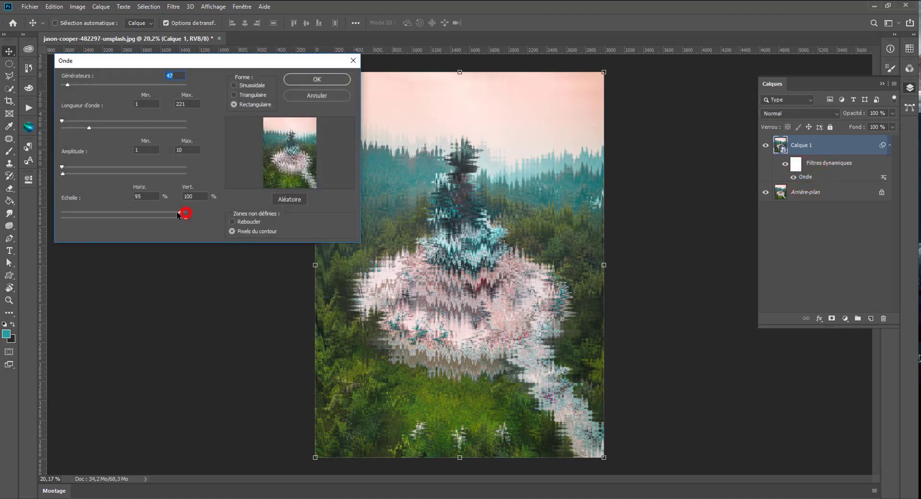
pyautogui.moveTo(178, 214); pyautogui.dragTo(94, 192)
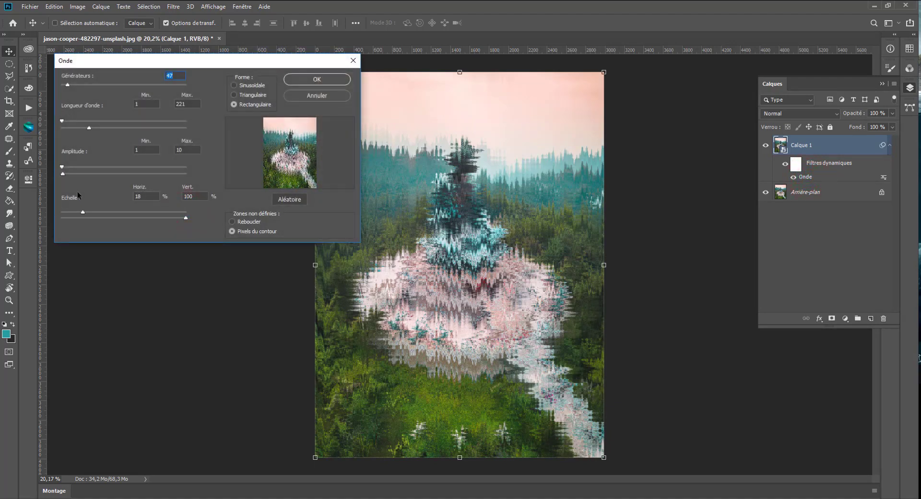
pyautogui.moveTo(25, 197); pyautogui.dragTo(229, 195)
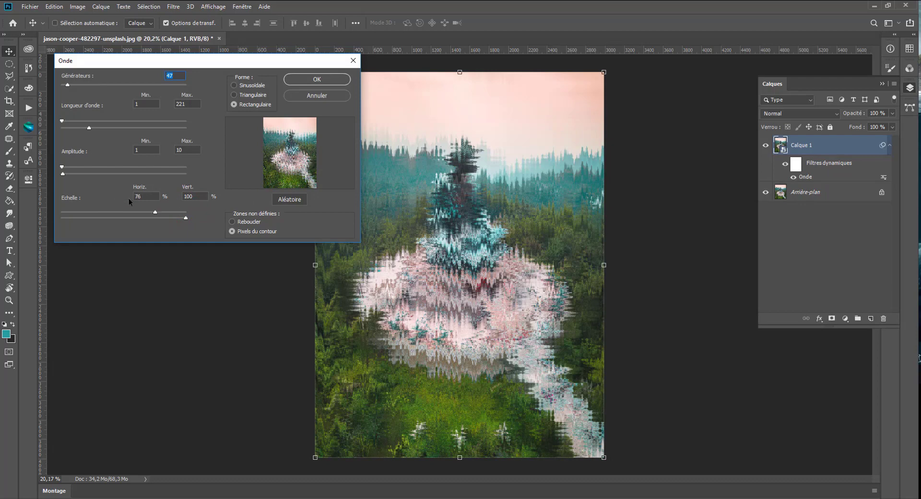
pyautogui.moveTo(129, 198); pyautogui.dragTo(108, 208)
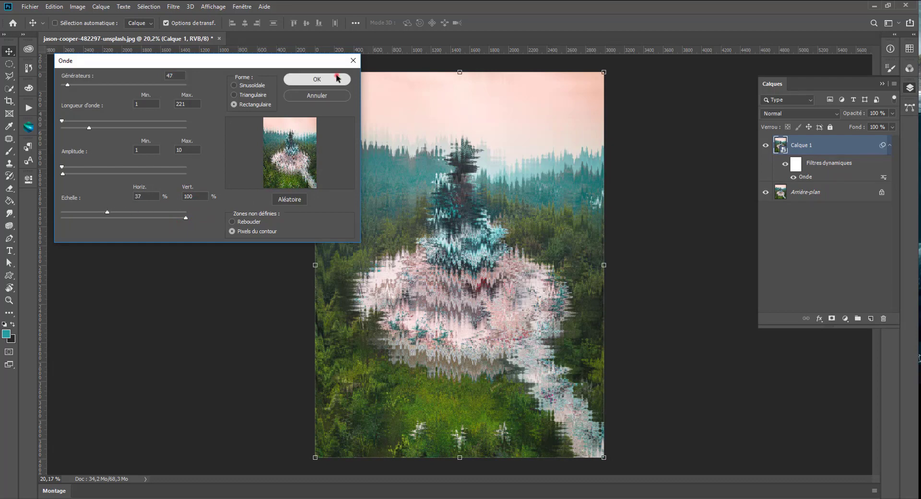
pyautogui.click(316, 79)
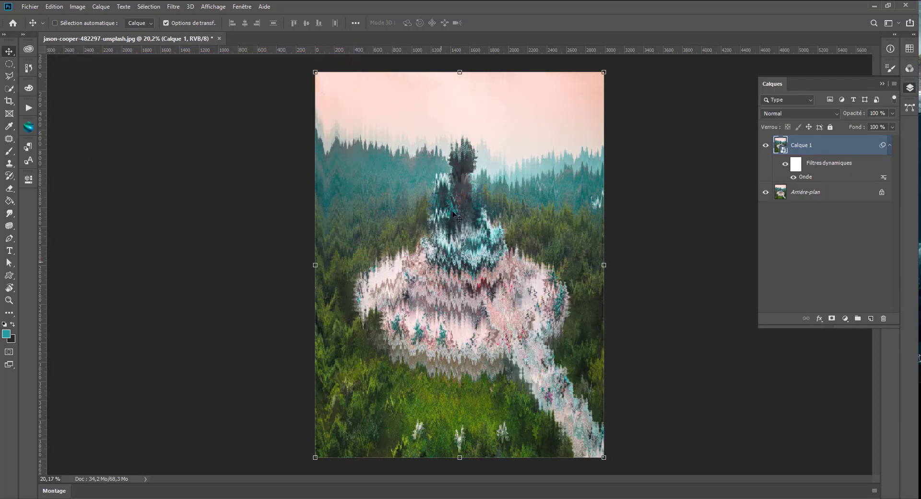
# Raise the Onde filter's horizontal scale and reduce its vertical scale to favour sideways distortion
pyautogui.doubleClick(805, 177)
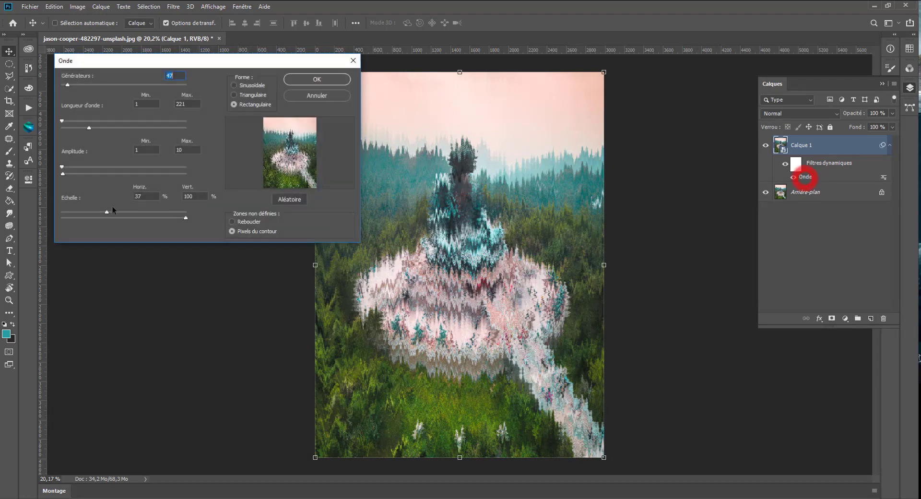
pyautogui.moveTo(125, 215); pyautogui.dragTo(190, 209)
pyautogui.click(332, 78)
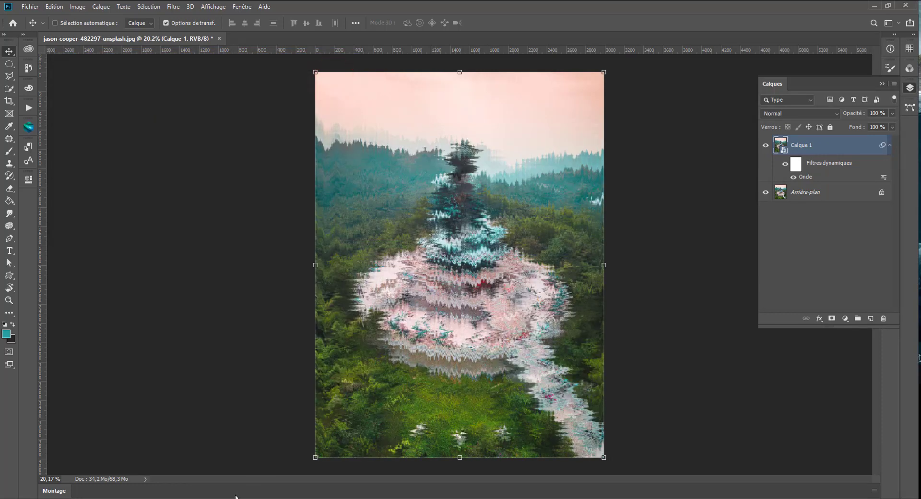
pyautogui.scroll(1, 526, 285)
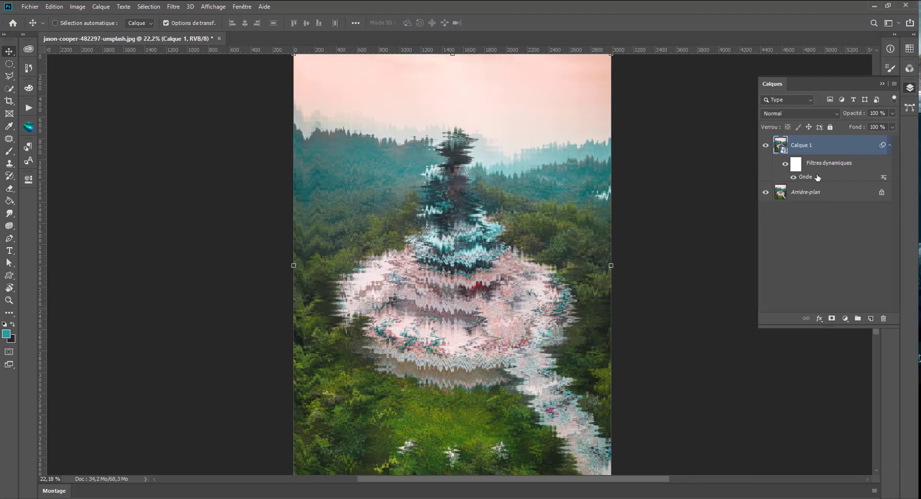
# Paint black on the Onde filter mask with a 345 px brush to hide the distortion over the platform and statue base
pyautogui.click(800, 165)
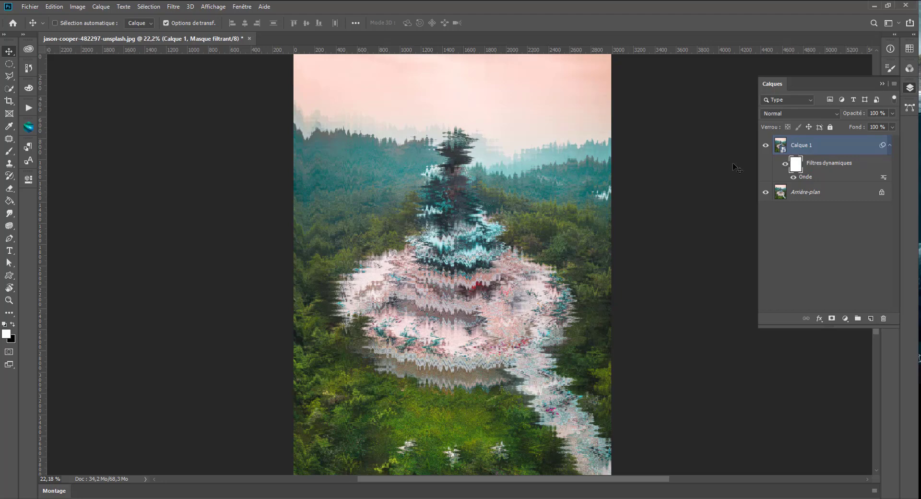
pyautogui.click(8, 151)
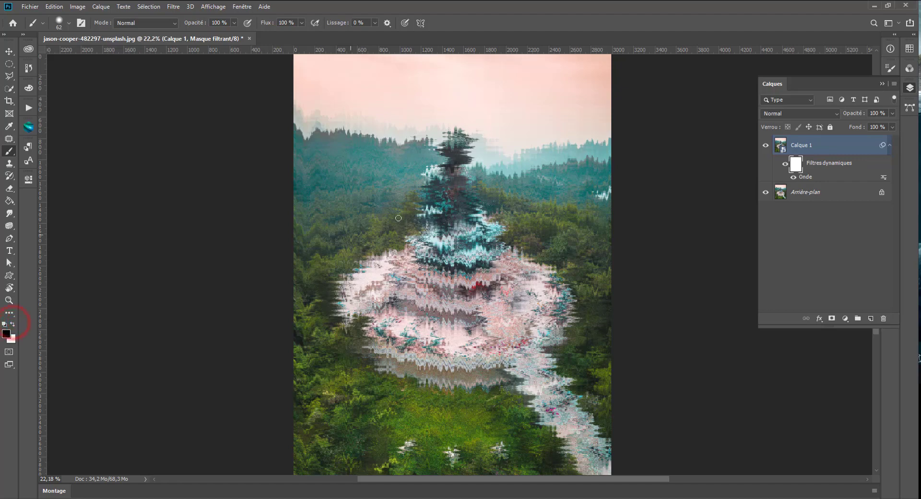
pyautogui.moveTo(413, 196)
pyautogui.mouseDown()
pyautogui.moveTo(432, 243)
pyautogui.moveTo(432, 343)
pyautogui.moveTo(508, 348)
pyautogui.mouseUp()
pyautogui.rightClick(437, 349)
pyautogui.moveTo(552, 305); pyautogui.dragTo(558, 304)
pyautogui.moveTo(368, 345)
pyautogui.mouseDown()
pyautogui.moveTo(485, 342)
pyautogui.moveTo(454, 307)
pyautogui.moveTo(475, 296)
pyautogui.moveTo(330, 302)
pyautogui.moveTo(532, 264)
pyautogui.moveTo(363, 253)
pyautogui.mouseUp()
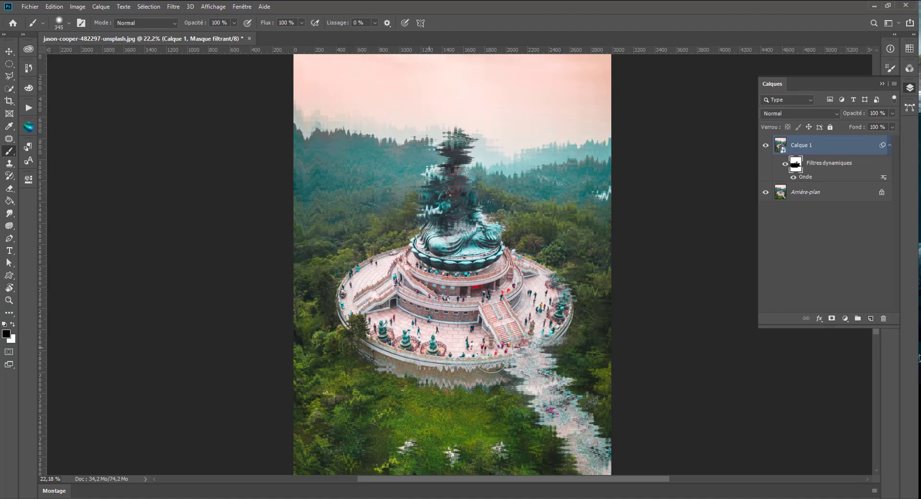
pyautogui.moveTo(528, 337); pyautogui.dragTo(357, 386)
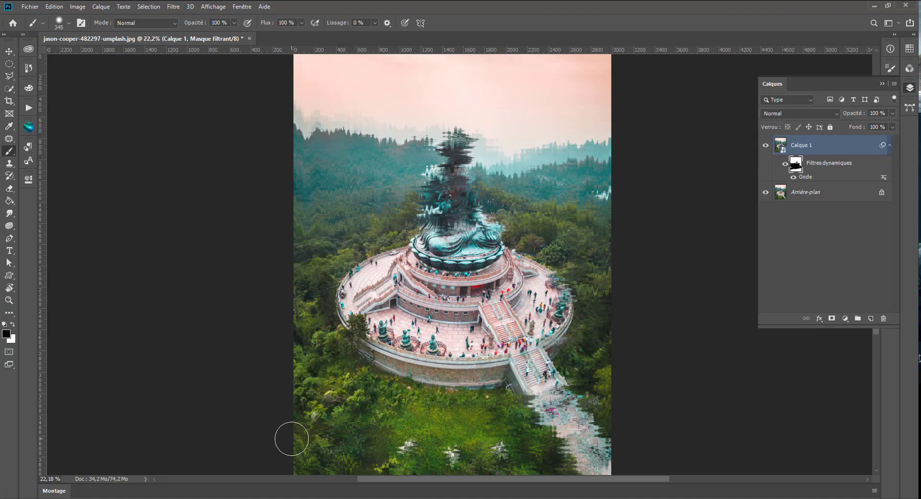
# Paint white over the masked platform, statue base and surrounding trees to restore the full distortion
pyautogui.press('x')
pyautogui.moveTo(576, 371); pyautogui.dragTo(317, 401)
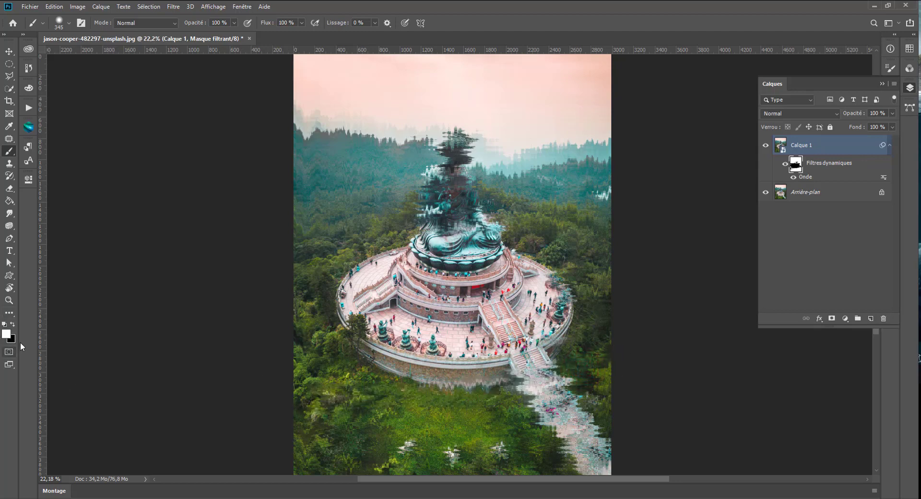
pyautogui.moveTo(600, 363)
pyautogui.mouseDown()
pyautogui.moveTo(696, 341)
pyautogui.moveTo(673, 318)
pyautogui.moveTo(667, 284)
pyautogui.moveTo(693, 275)
pyautogui.moveTo(659, 252)
pyautogui.moveTo(478, 211)
pyautogui.mouseUp()
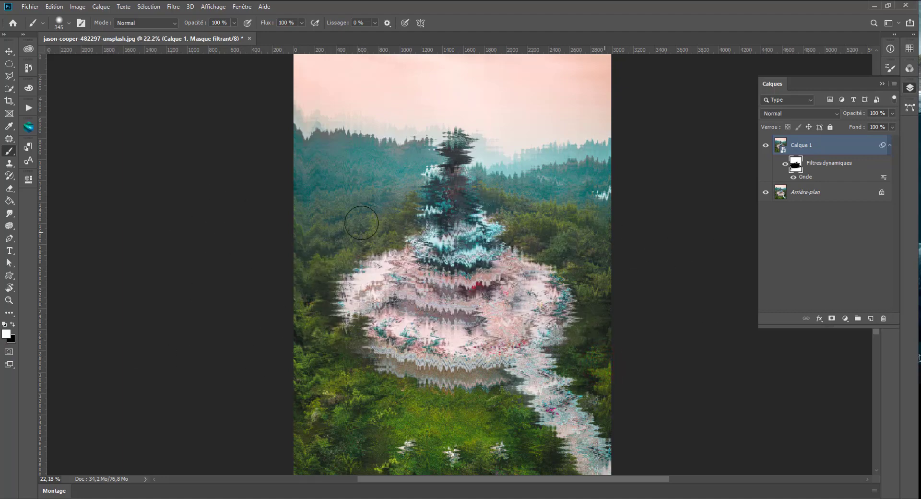
pyautogui.moveTo(384, 153); pyautogui.dragTo(122, 362)
# Invert the filter mask to black and paint white patches over the statue's head, arm and base to reveal the distortion
pyautogui.click(799, 177)
pyautogui.click(792, 168)
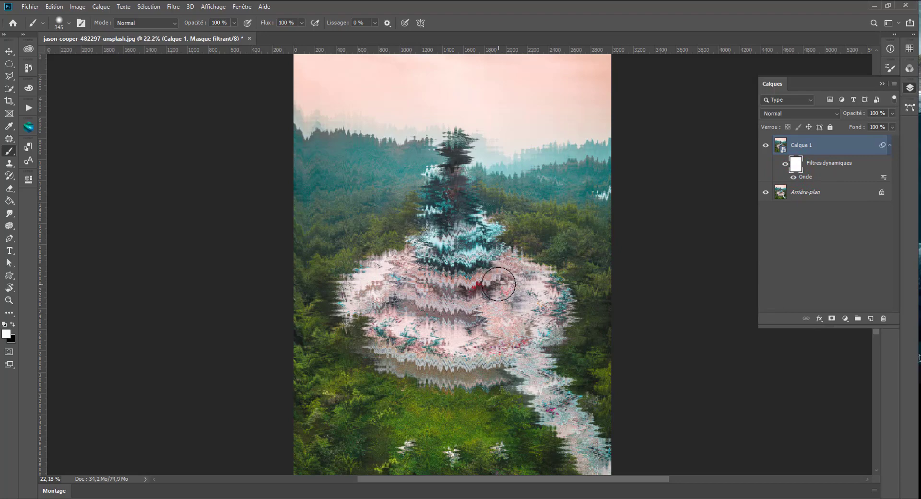
pyautogui.hotkey('ctrl', 'i')
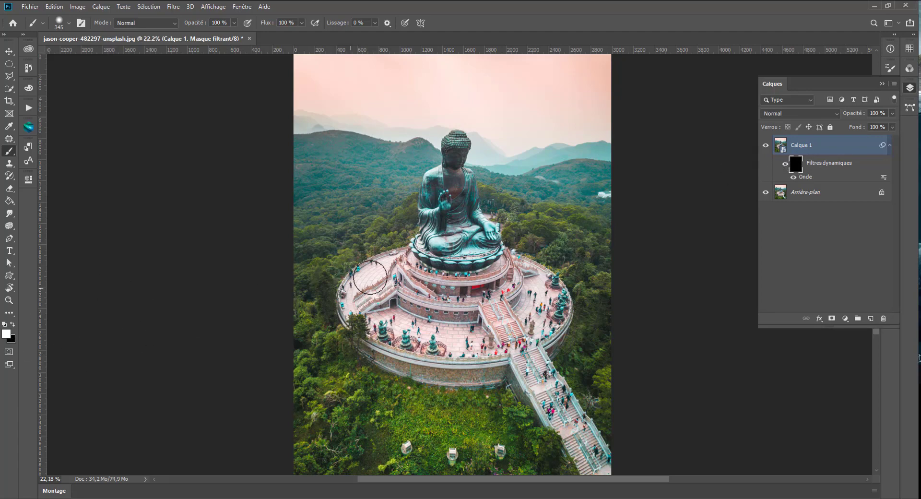
pyautogui.click(470, 146)
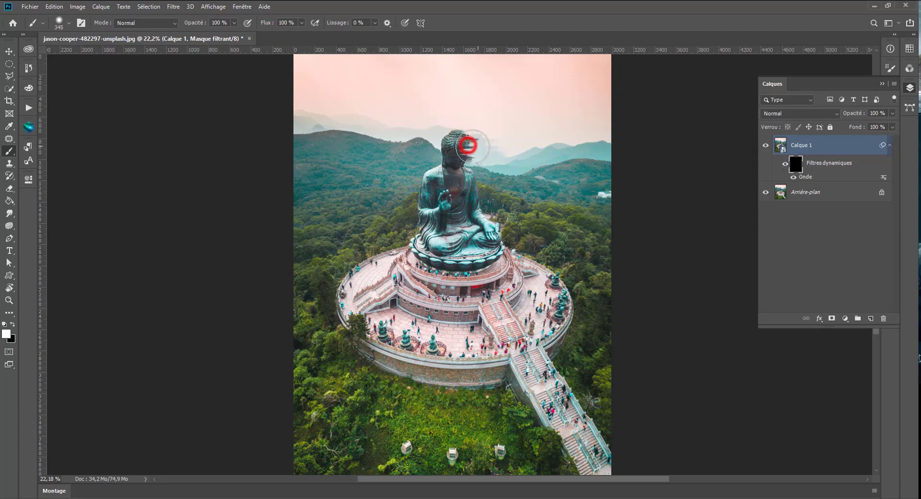
pyautogui.click(426, 190)
pyautogui.moveTo(436, 239); pyautogui.dragTo(374, 239)
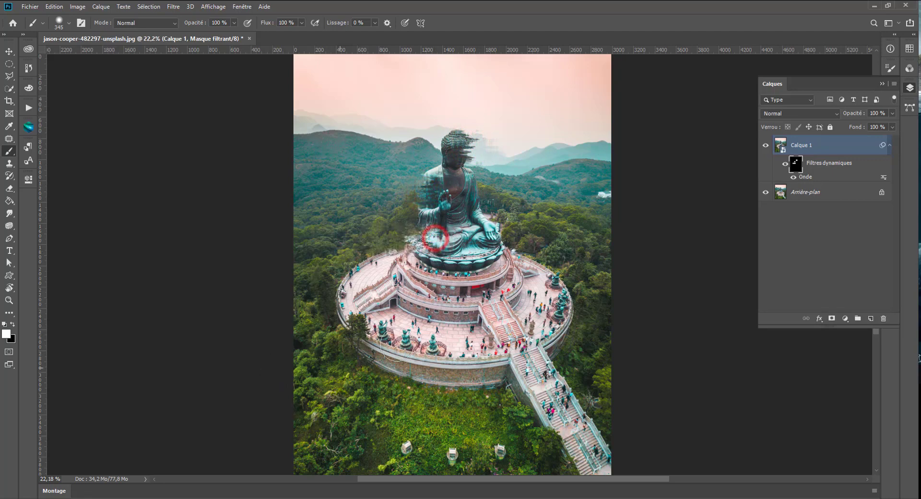
pyautogui.click(482, 255)
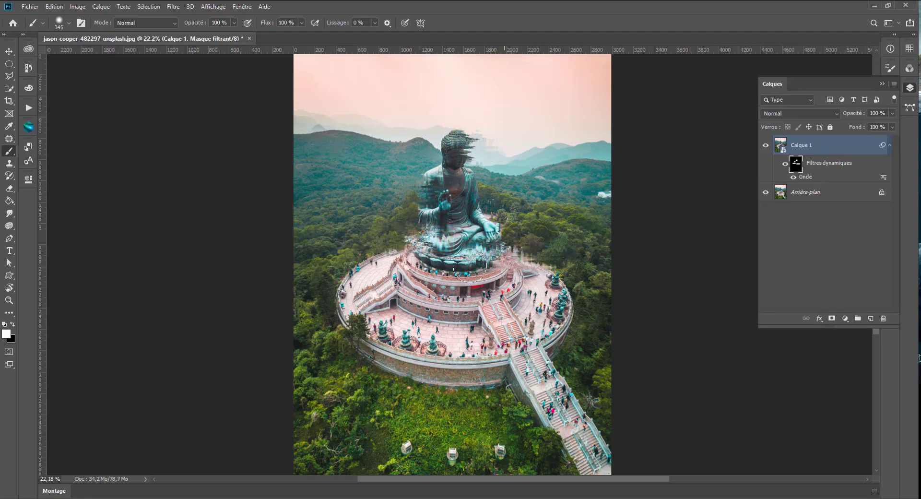
# Try revealing the distortion over the statue's chest and beside its shoulder with the large brush
pyautogui.scroll(6, 477, 269)
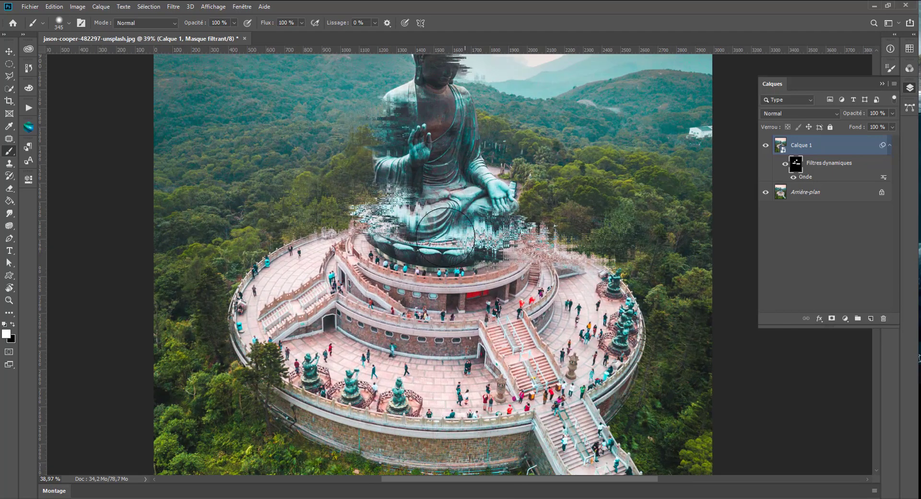
pyautogui.scroll(-1, 414, 288)
pyautogui.click(425, 168)
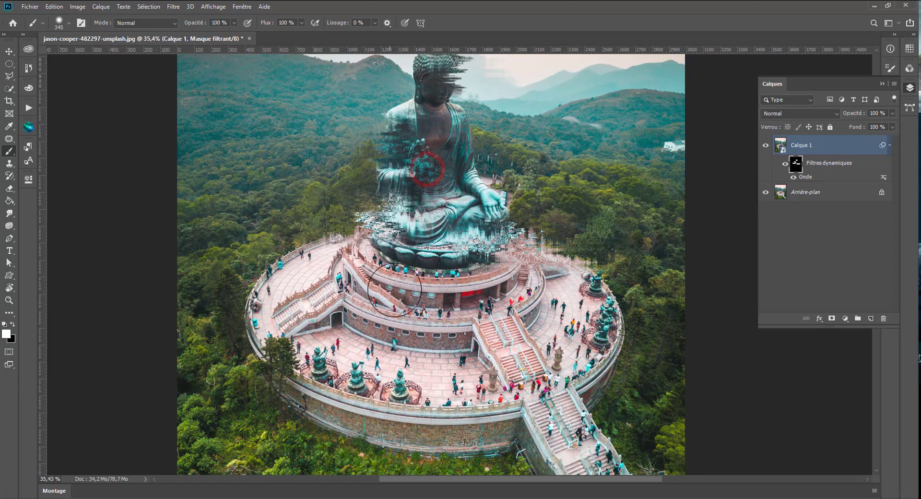
pyautogui.hotkey('ctrl', 'z')
pyautogui.click(493, 159)
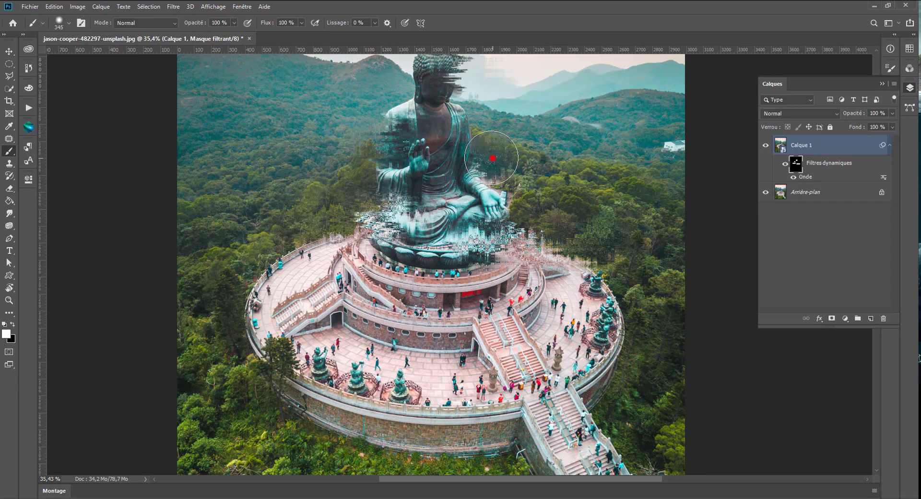
pyautogui.click(469, 128)
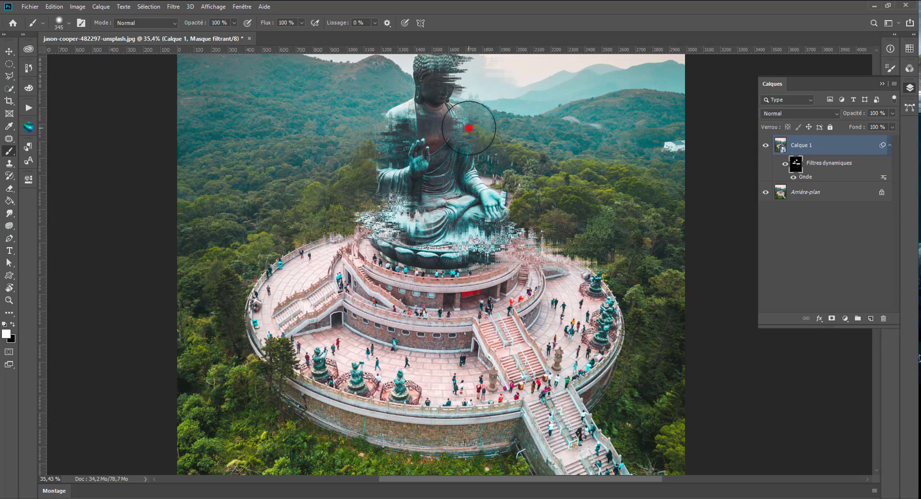
# Reduce the brush to 129 px and dab white on the mask around the statue's hand, the stairs and the platform wall
pyautogui.rightClick(517, 168)
pyautogui.moveTo(597, 190); pyautogui.dragTo(603, 191)
pyautogui.click(465, 134)
pyautogui.scroll(-1, 450, 235)
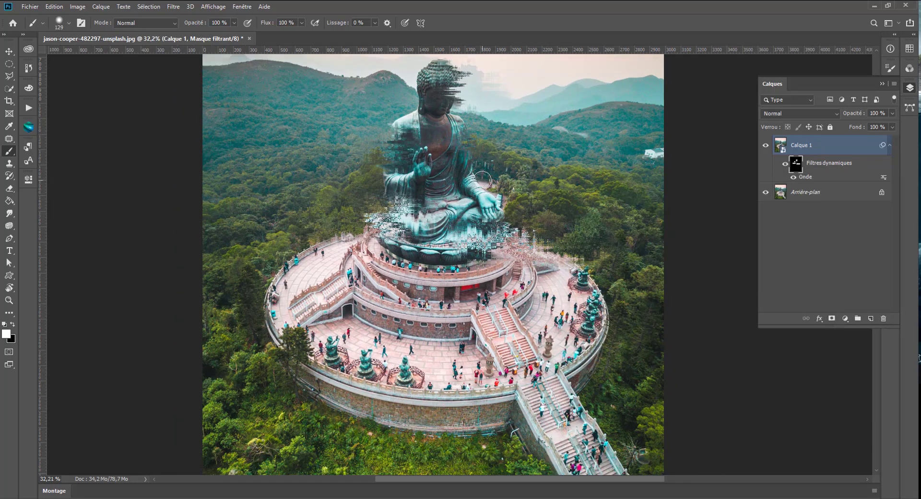
pyautogui.click(483, 196)
pyautogui.click(584, 393)
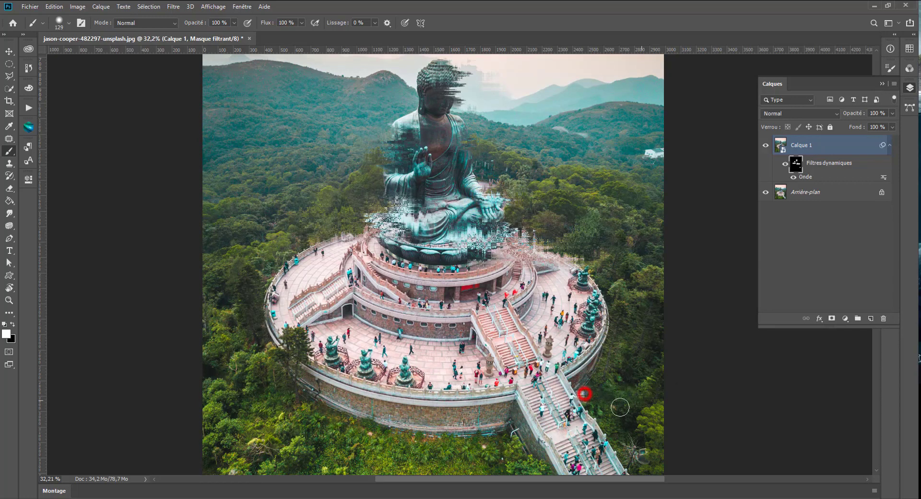
pyautogui.click(535, 442)
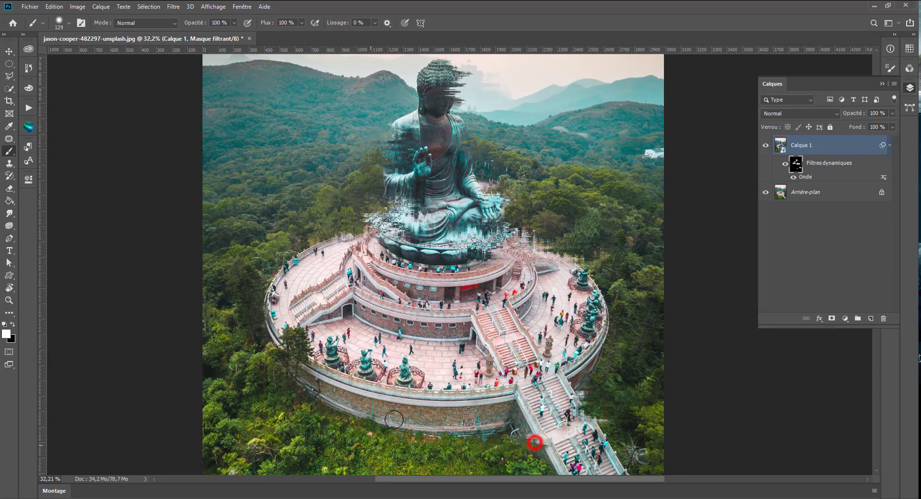
pyautogui.click(517, 394)
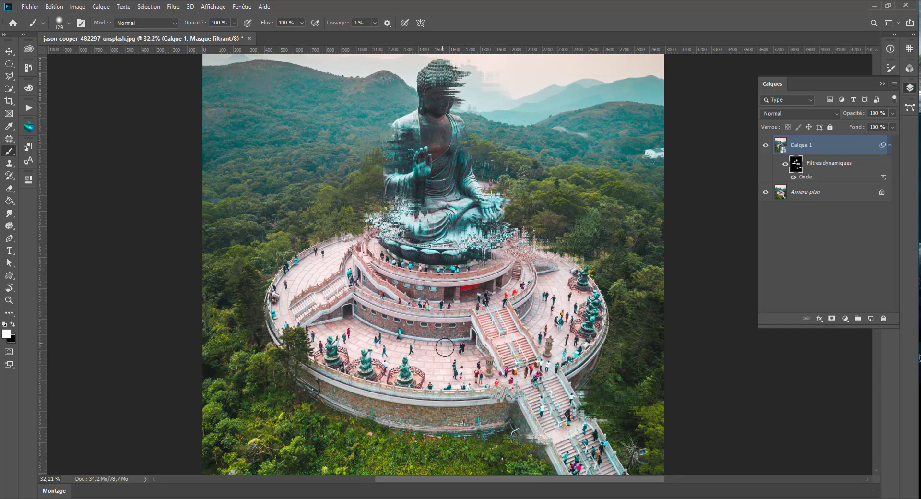
pyautogui.click(487, 325)
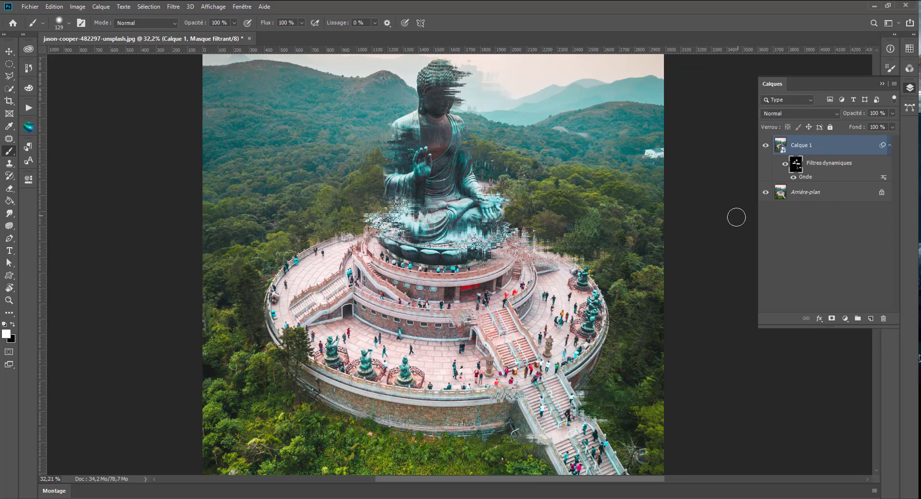
# Reopen the Onde filter settings and raise its vertical scale (Echelle) for stronger vertical distortion
pyautogui.scroll(-1, 504, 257)
pyautogui.scroll(1, 504, 258)
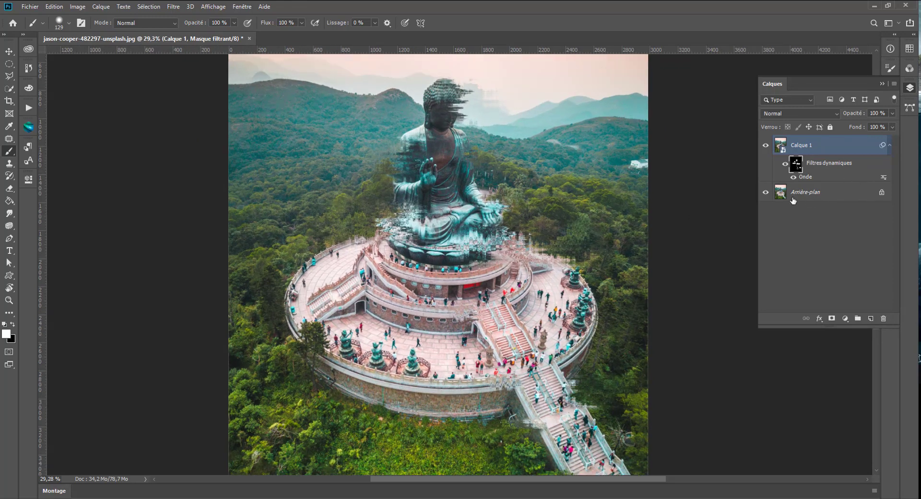
pyautogui.doubleClick(806, 177)
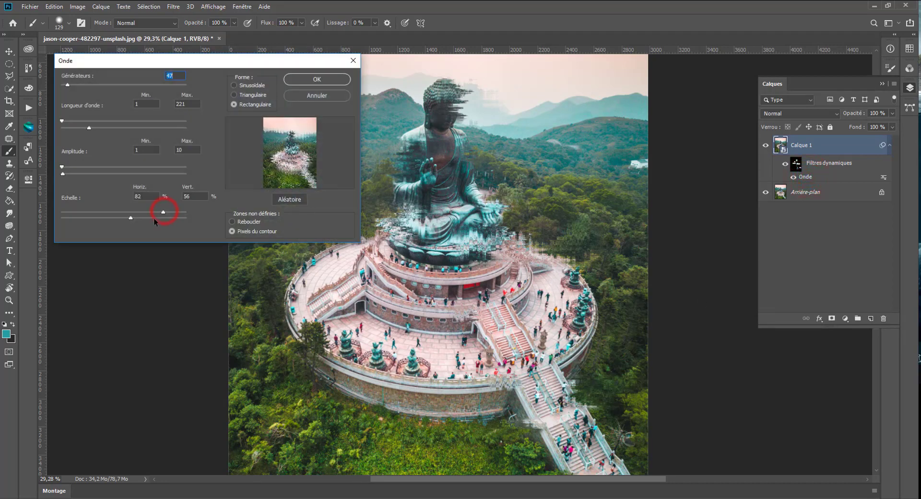
pyautogui.moveTo(177, 220); pyautogui.dragTo(183, 220)
pyautogui.click(318, 79)
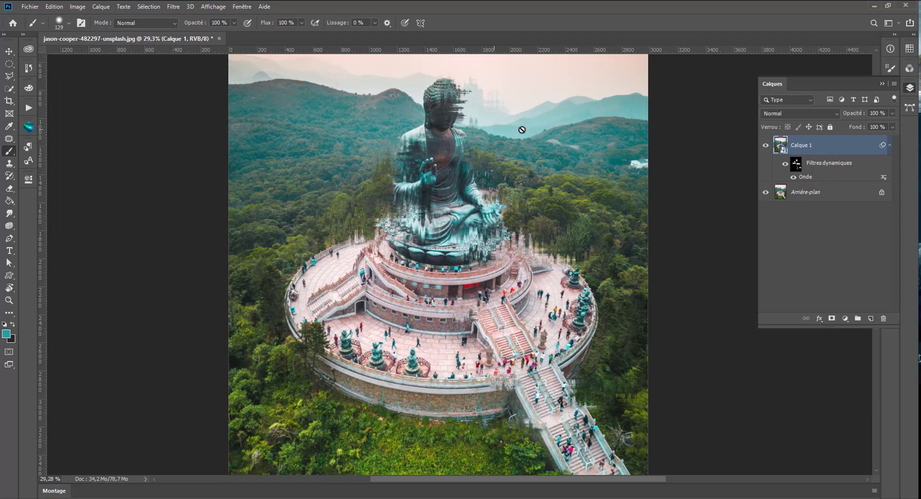
# Paint more white on the filter mask around the statue's head to extend the distortion there
pyautogui.click(799, 167)
pyautogui.moveTo(445, 119)
pyautogui.mouseDown()
pyautogui.moveTo(427, 119)
pyautogui.moveTo(458, 126)
pyautogui.mouseUp()
pyautogui.click(426, 89)
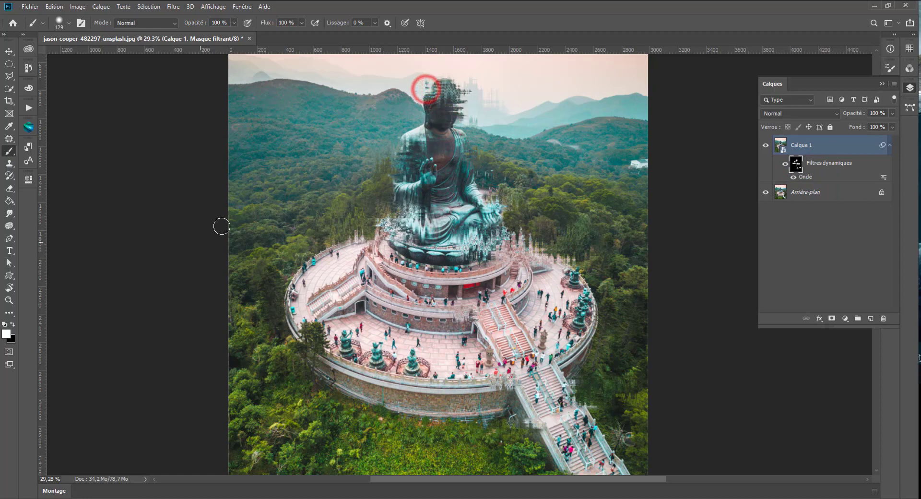
pyautogui.click(428, 79)
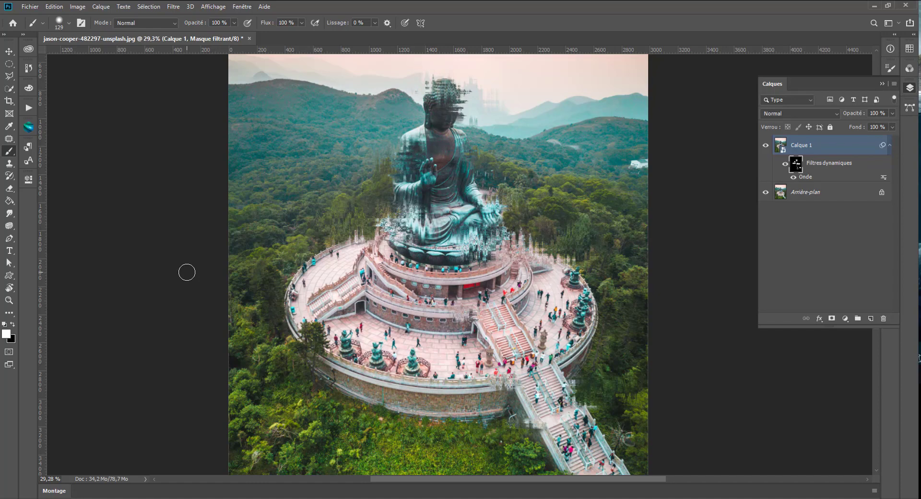
# Paint black on the filter mask, enlarging the brush to 384 px, to remove the distortion from the stairs and platform edges
pyautogui.press('x')
pyautogui.click(532, 382)
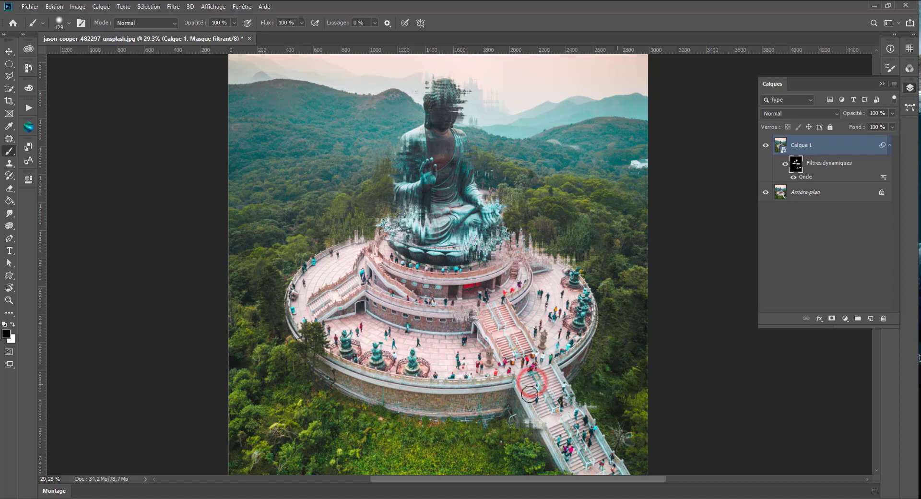
pyautogui.rightClick(434, 357)
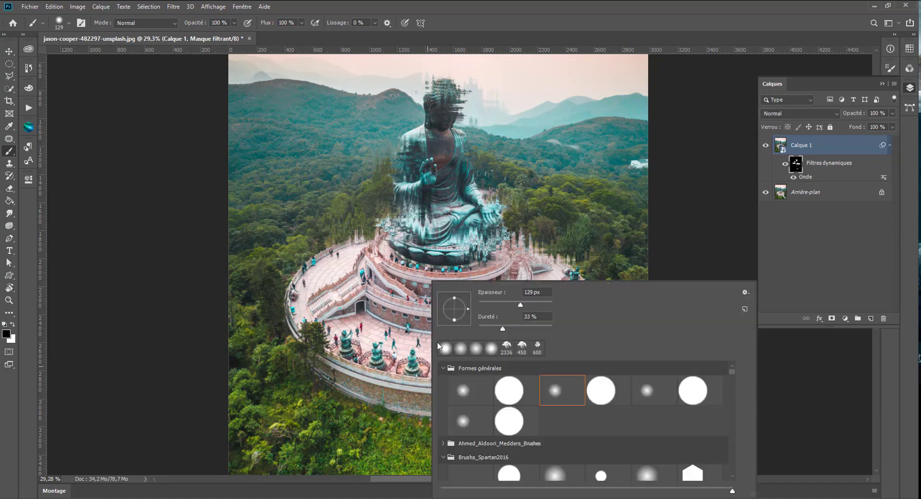
pyautogui.moveTo(520, 305); pyautogui.dragTo(536, 304)
pyautogui.click(303, 341)
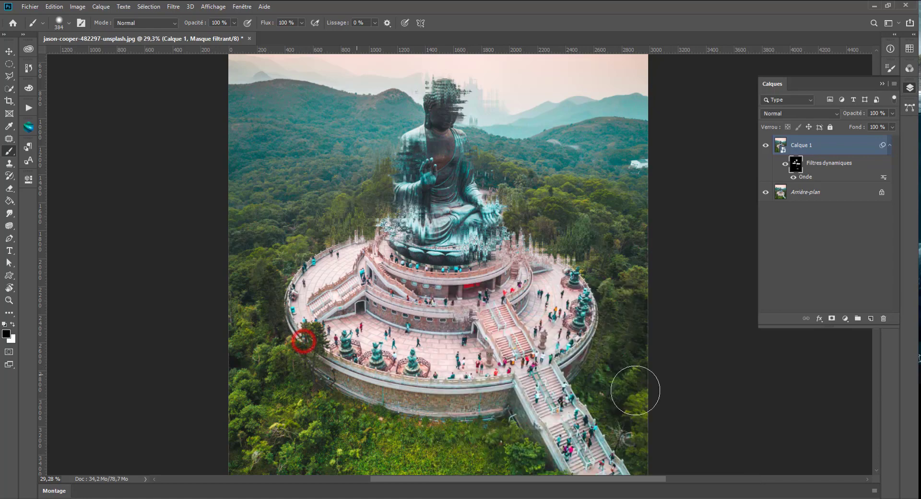
pyautogui.click(603, 396)
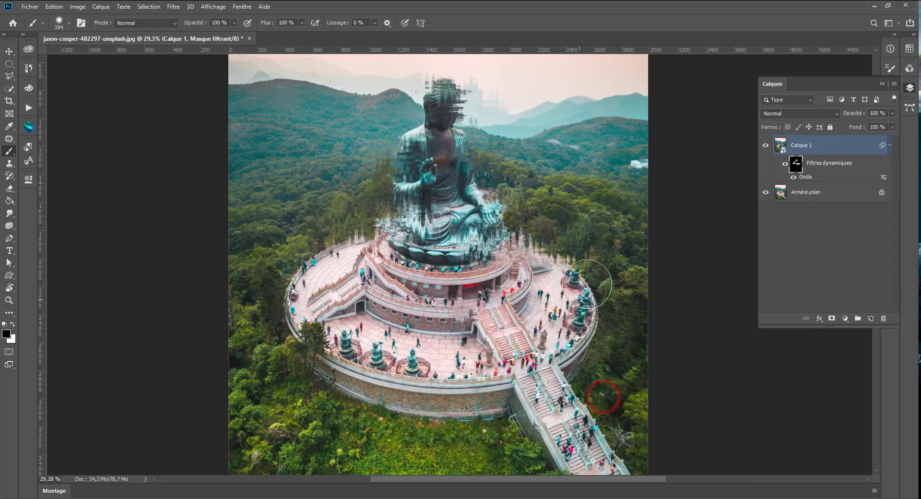
pyautogui.moveTo(587, 284)
pyautogui.mouseDown()
pyautogui.moveTo(568, 250)
pyautogui.moveTo(578, 227)
pyautogui.moveTo(534, 282)
pyautogui.moveTo(546, 235)
pyautogui.moveTo(544, 271)
pyautogui.mouseUp()
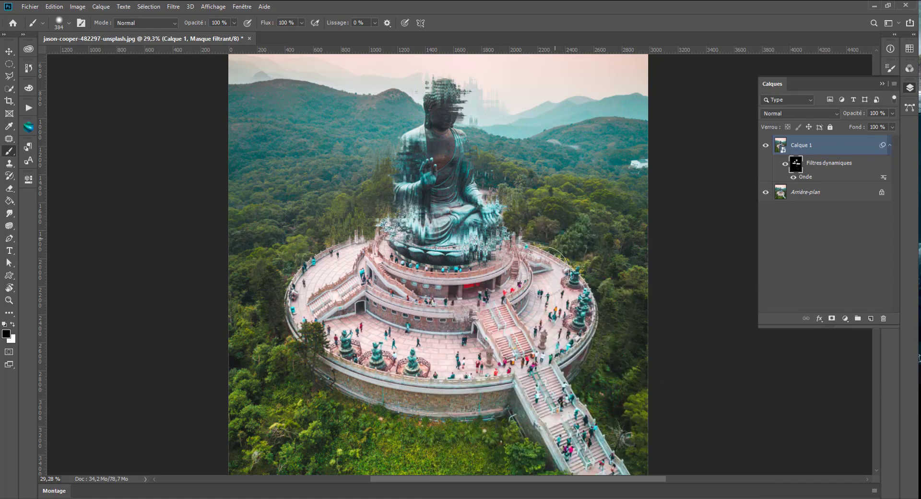
pyautogui.click(338, 257)
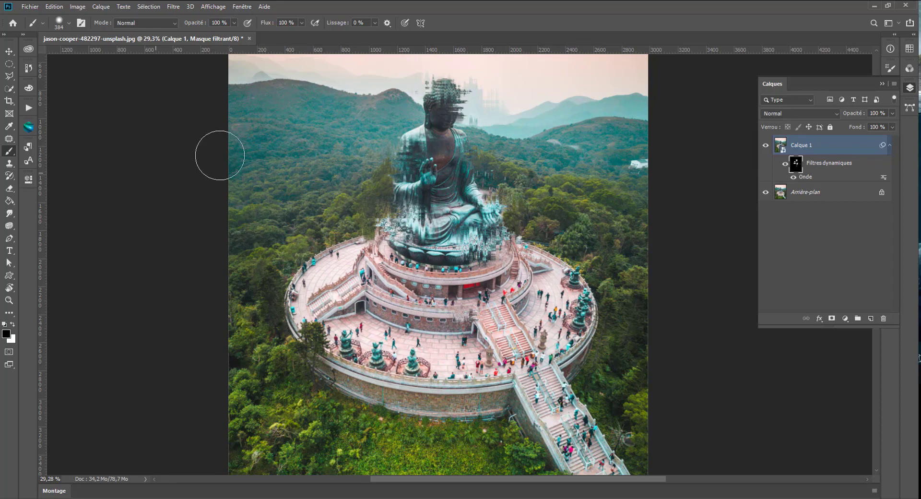
# Add a Niveaux (Levels) adjustment layer and set its black input level to 22
pyautogui.scroll(-1, 344, 192)
pyautogui.scroll(-1, 344, 192)
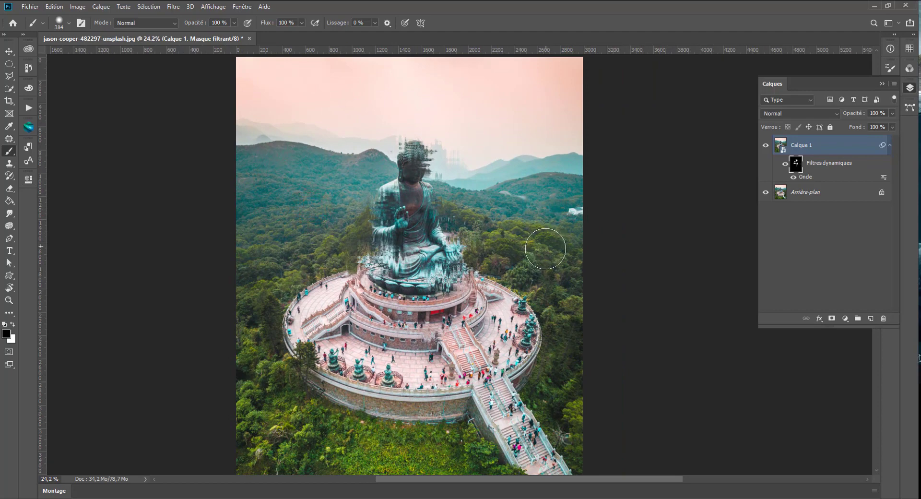
pyautogui.click(845, 318)
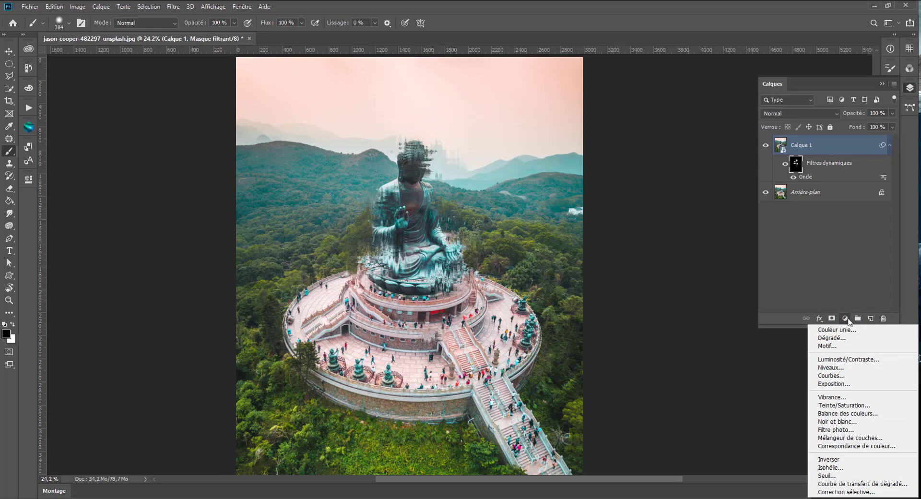
pyautogui.click(830, 368)
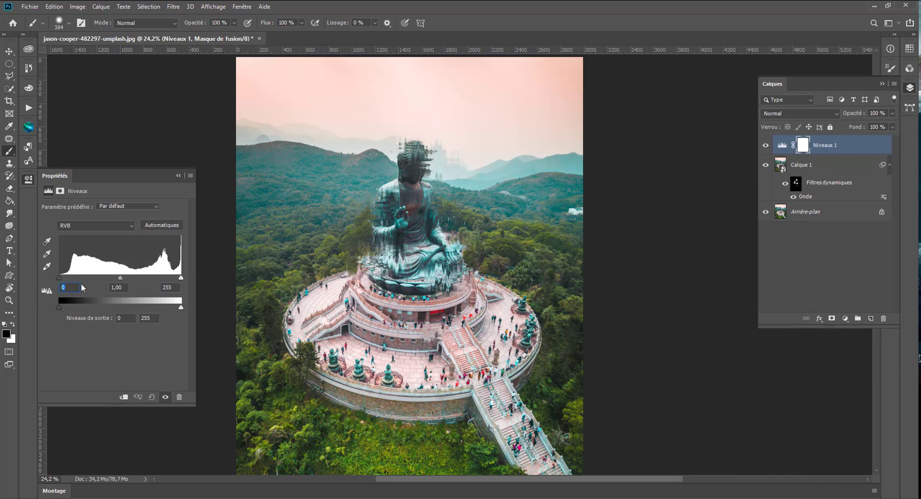
pyautogui.moveTo(59, 279)
pyautogui.mouseDown()
pyautogui.moveTo(73, 275)
pyautogui.moveTo(56, 272)
pyautogui.mouseUp()
pyautogui.moveTo(182, 278); pyautogui.dragTo(183, 279)
pyautogui.moveTo(59, 278)
pyautogui.mouseDown()
pyautogui.moveTo(72, 276)
pyautogui.moveTo(44, 279)
pyautogui.mouseUp()
pyautogui.click(60, 276)
pyautogui.moveTo(59, 277); pyautogui.dragTo(67, 277)
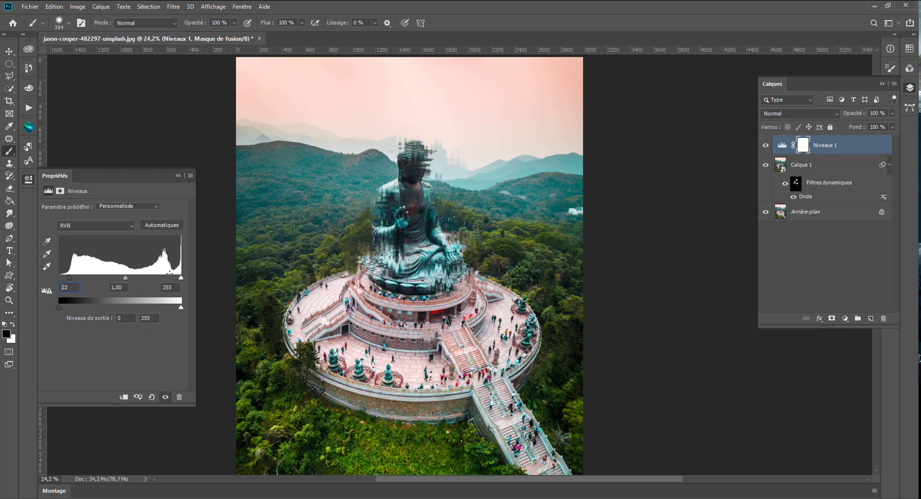
# Set the Niveaux adjustment's black input to 21, midtones to 1,11 and white input to 243, and compare the image without it
pyautogui.moveTo(69, 277); pyautogui.dragTo(75, 285)
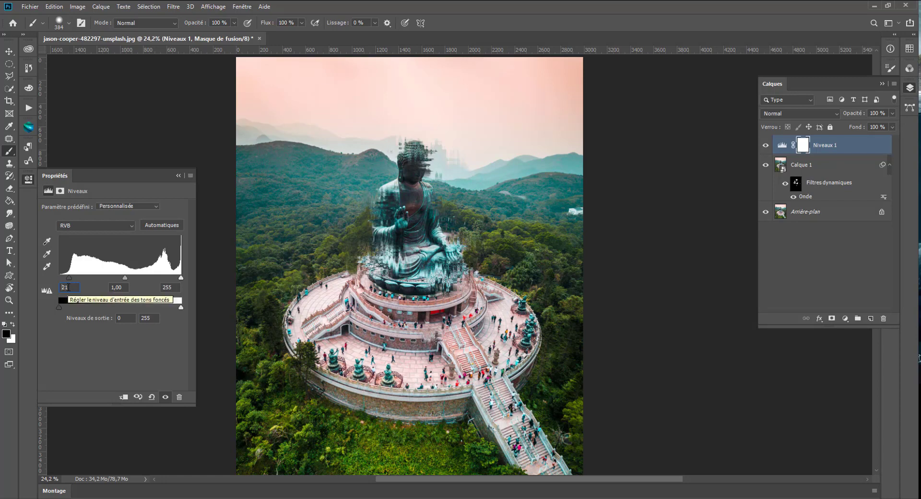
pyautogui.moveTo(181, 277); pyautogui.dragTo(175, 272)
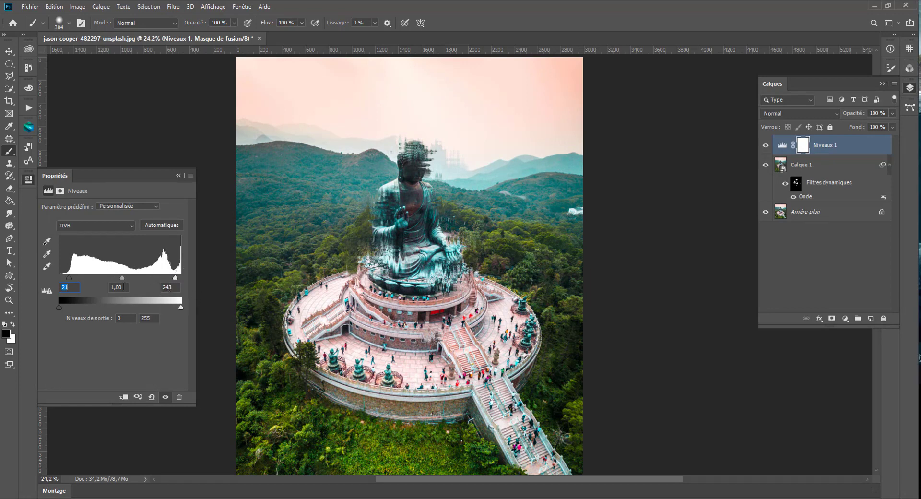
pyautogui.moveTo(122, 278)
pyautogui.mouseDown()
pyautogui.moveTo(129, 275)
pyautogui.moveTo(118, 278)
pyautogui.mouseUp()
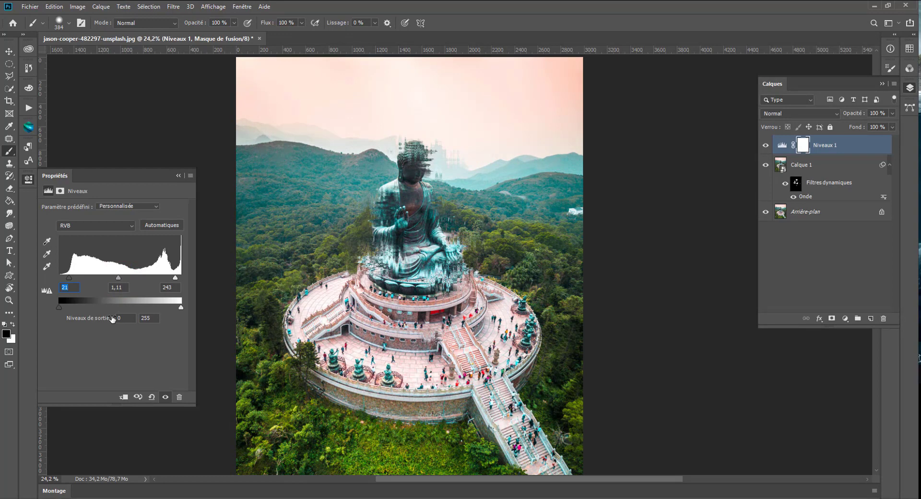
pyautogui.click(765, 147)
pyautogui.click(765, 146)
# Add a Correction sélective adjustment layer above Niveaux 1 and choose Verts as the colour range to adjust
pyautogui.click(845, 318)
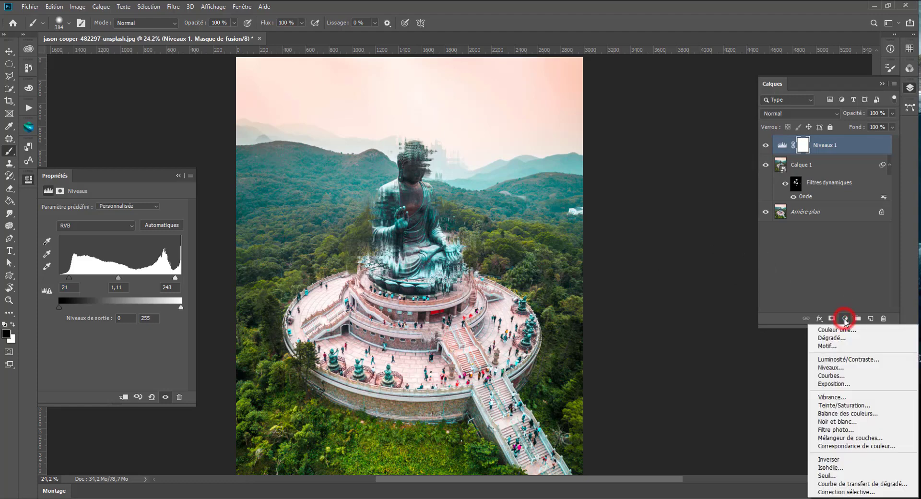
pyautogui.click(845, 492)
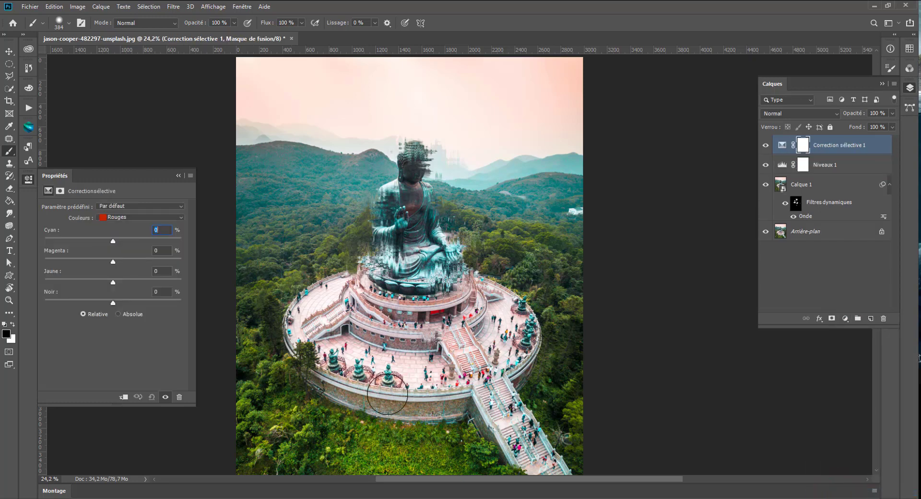
pyautogui.click(134, 218)
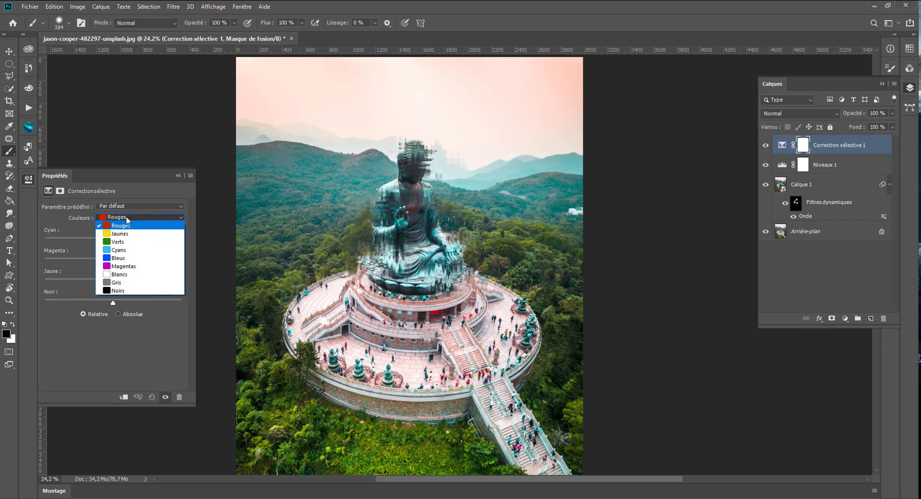
pyautogui.click(126, 218)
pyautogui.click(126, 217)
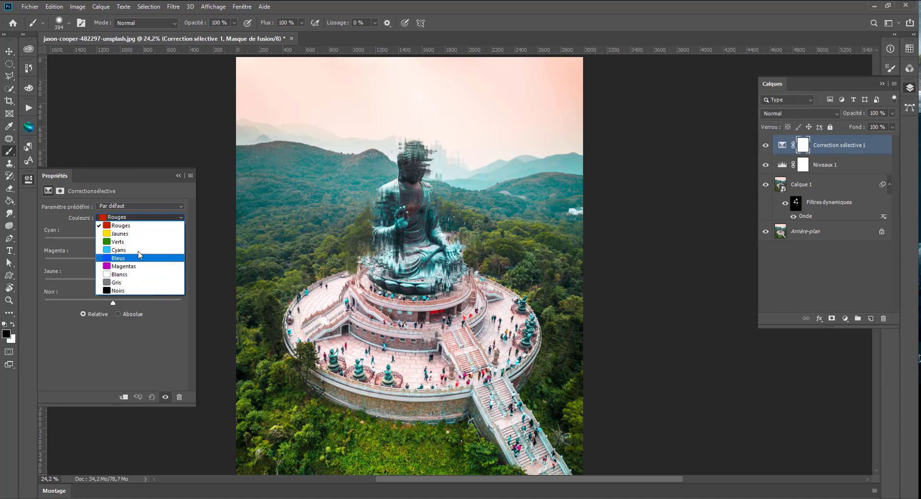
pyautogui.click(115, 242)
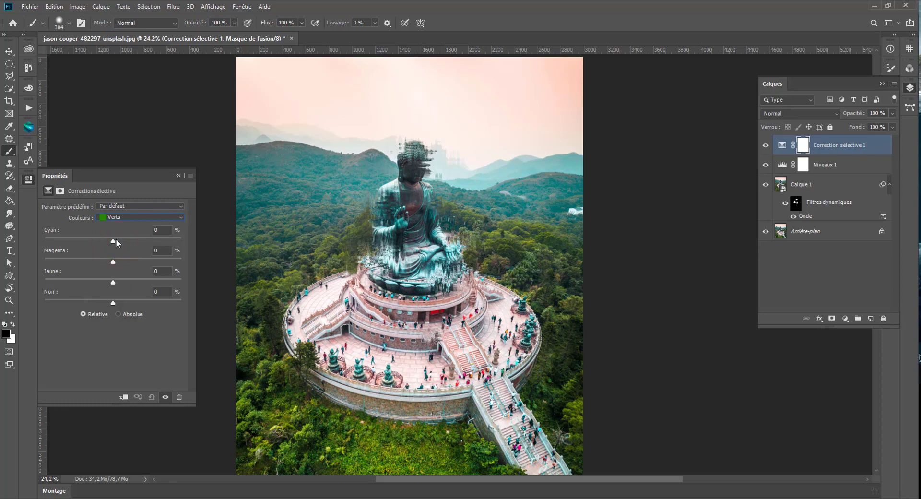
# Set the Verts to Cyan +62, Magenta -37 and Jaune +70, and compare the image with and without the correction
pyautogui.moveTo(113, 241); pyautogui.dragTo(122, 238)
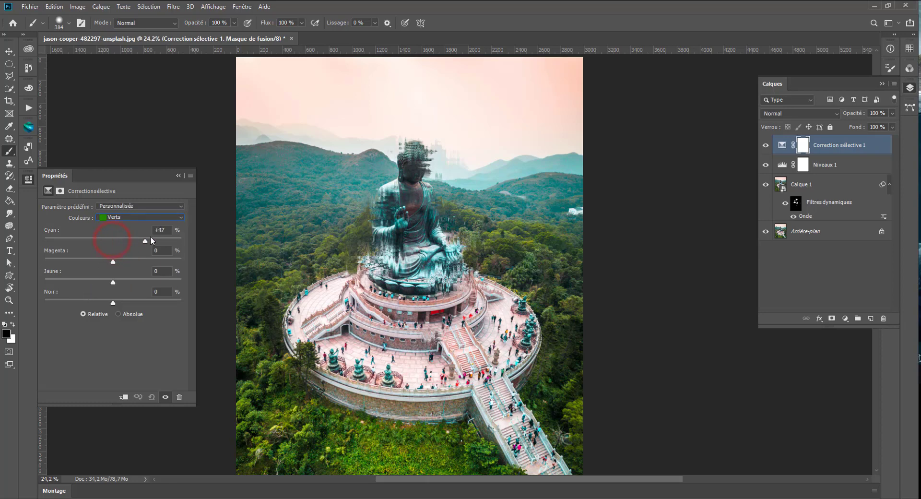
pyautogui.moveTo(185, 242); pyautogui.dragTo(156, 240)
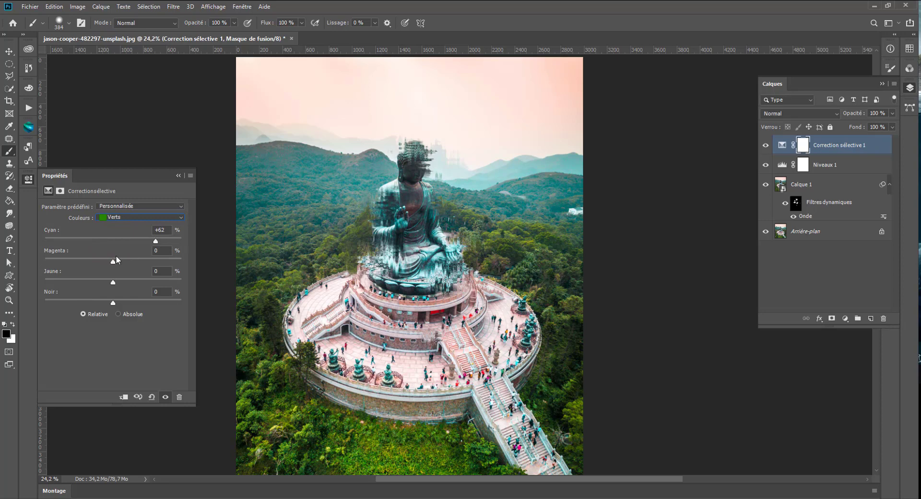
pyautogui.moveTo(113, 261); pyautogui.dragTo(160, 280)
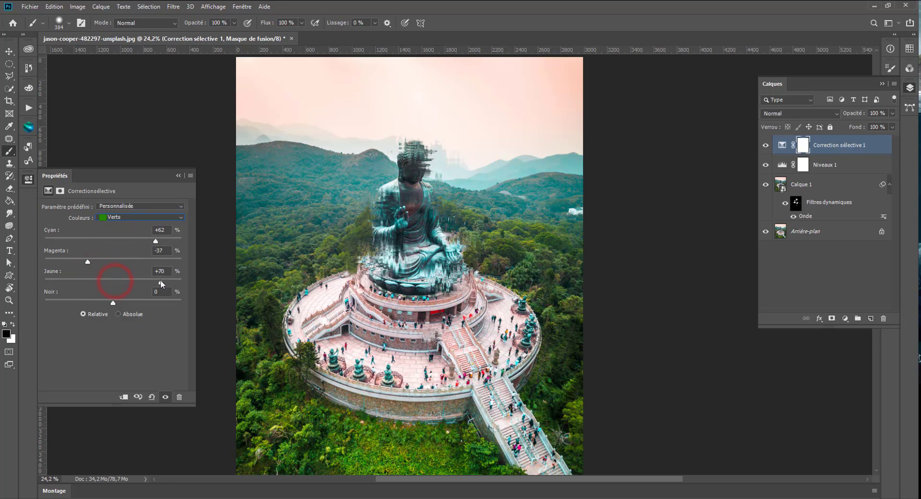
pyautogui.click(165, 398)
pyautogui.click(165, 397)
pyautogui.click(165, 398)
pyautogui.click(165, 397)
pyautogui.click(165, 397)
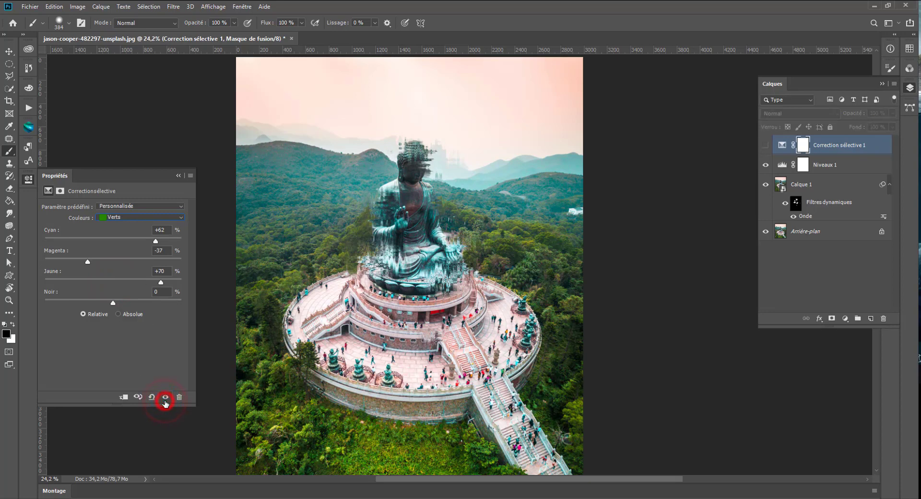
pyautogui.click(165, 397)
# Set the Gris range of the selective correction to Cyan +15 and Magenta +4, comparing before and after
pyautogui.click(144, 217)
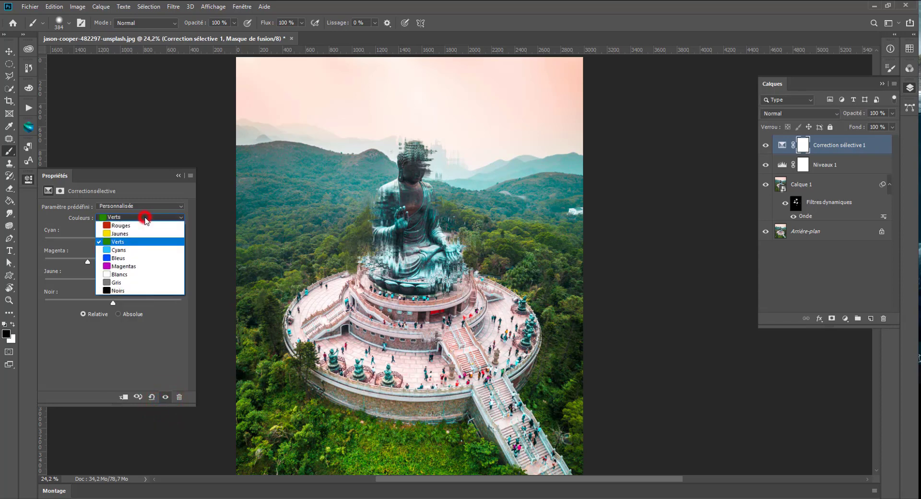
pyautogui.click(123, 284)
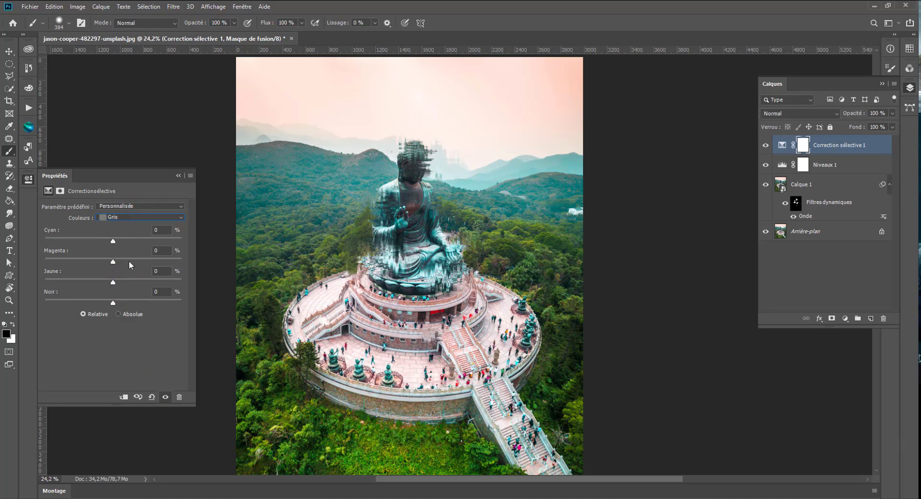
pyautogui.moveTo(112, 240); pyautogui.dragTo(124, 243)
pyautogui.click(166, 396)
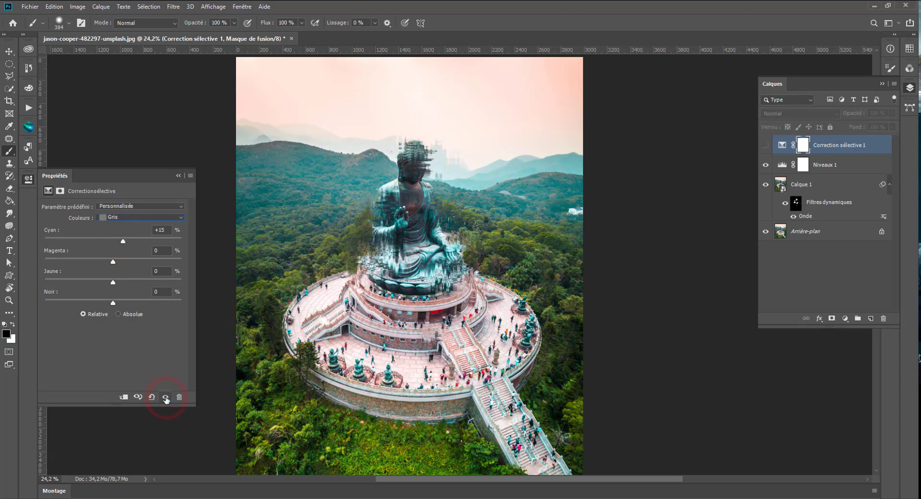
pyautogui.click(165, 396)
pyautogui.click(165, 396)
pyautogui.click(165, 395)
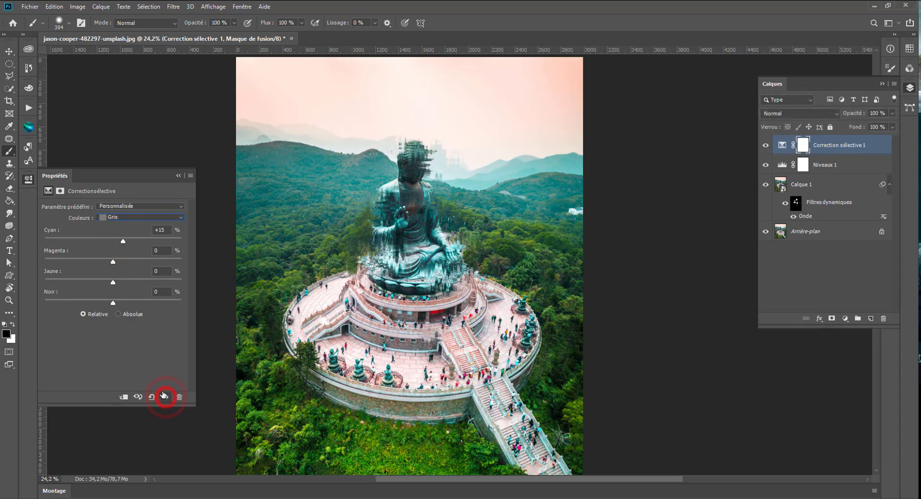
pyautogui.click(114, 263)
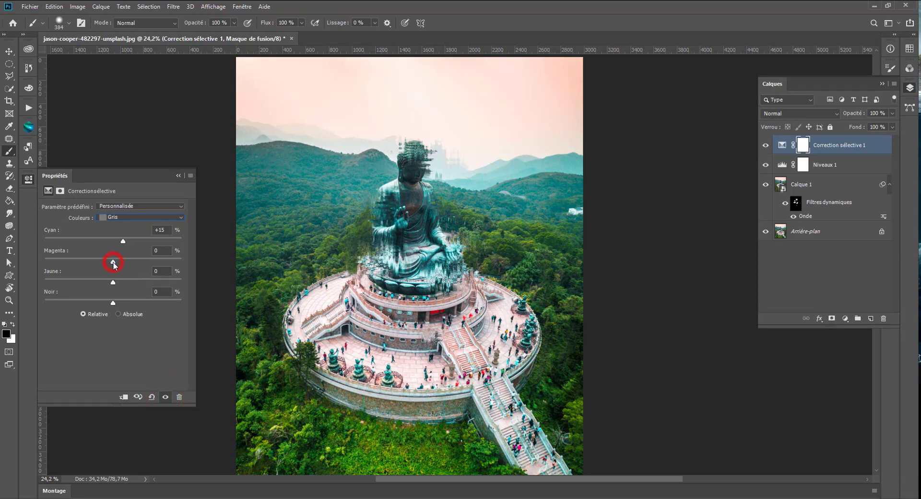
pyautogui.moveTo(116, 262)
pyautogui.mouseDown()
pyautogui.moveTo(128, 263)
pyautogui.moveTo(92, 259)
pyautogui.moveTo(117, 259)
pyautogui.mouseUp()
# Group the Couleur panel with the Actions panel and check its colour wheel
pyautogui.click(909, 87)
pyautogui.click(909, 88)
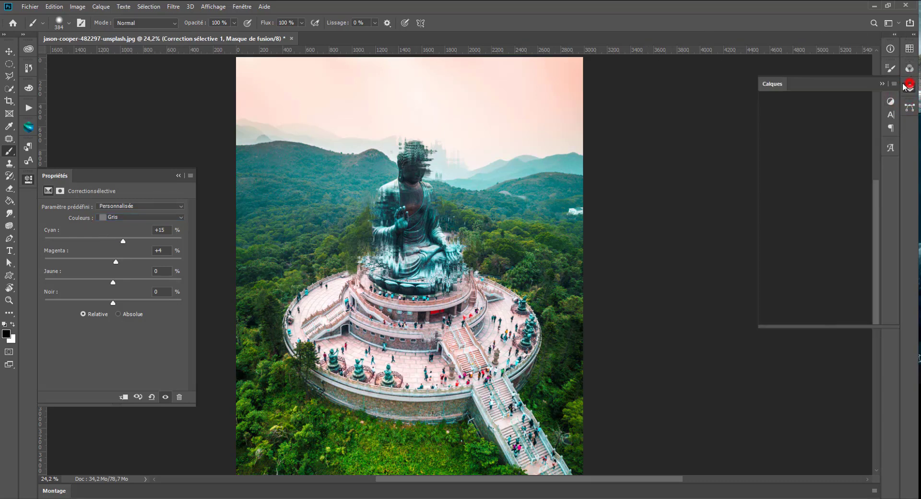
pyautogui.moveTo(31, 89); pyautogui.dragTo(28, 92)
pyautogui.click(29, 101)
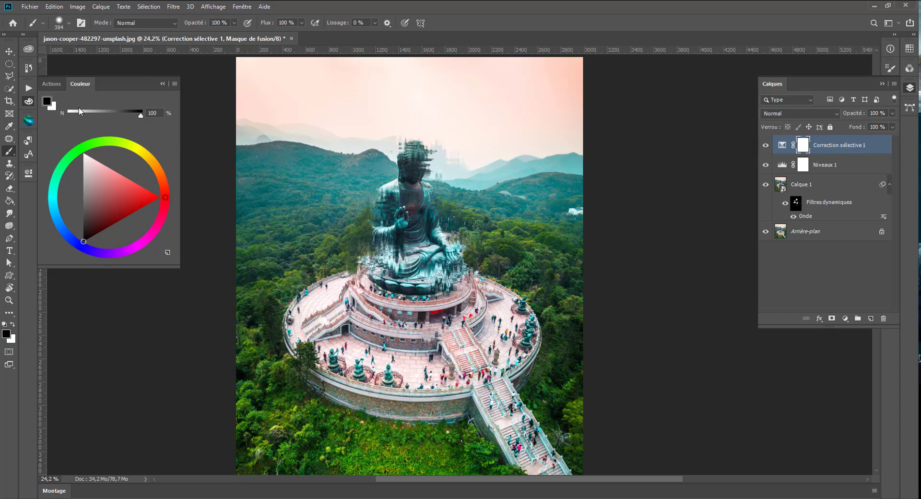
pyautogui.click(29, 101)
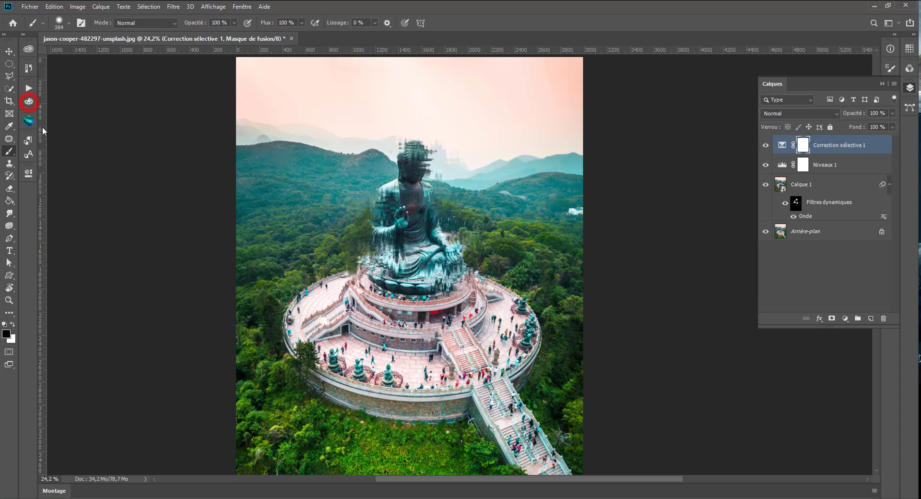
# Reopen the Correction sélective settings and set the Gris to Jaune -13 and Noir +5, with slightly more Magenta
pyautogui.doubleClick(782, 145)
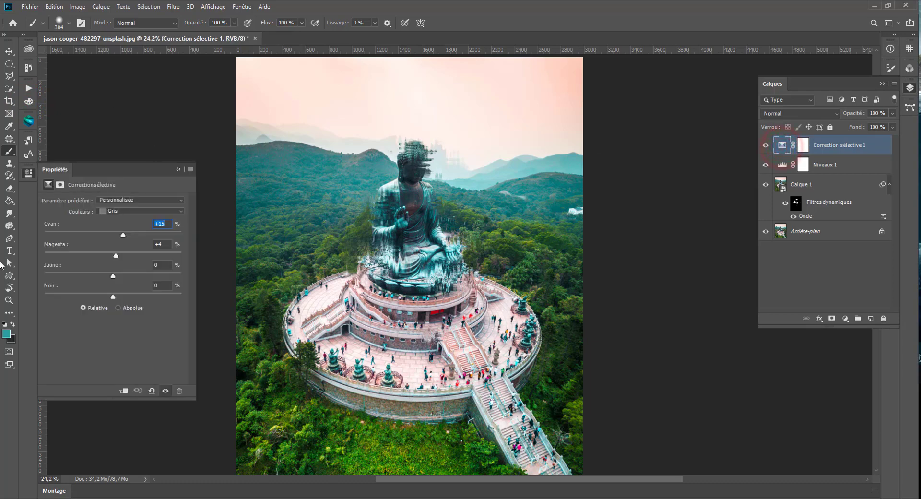
pyautogui.moveTo(115, 298); pyautogui.dragTo(126, 257)
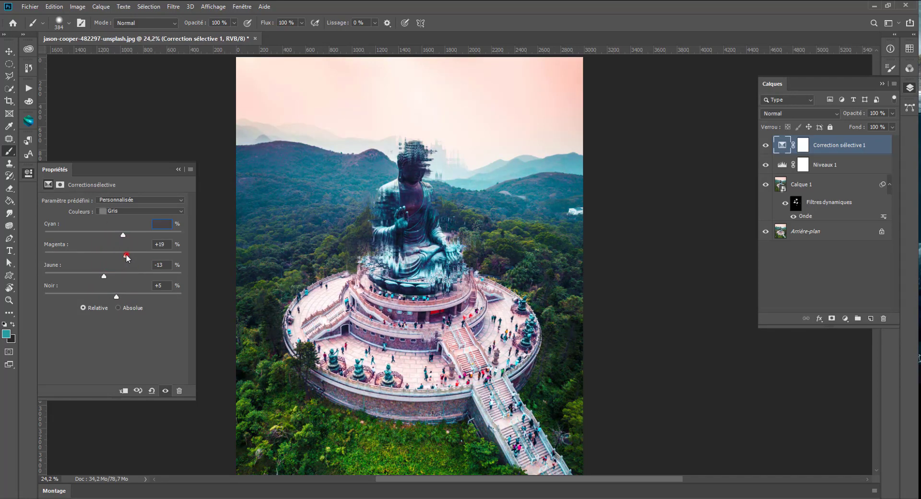
pyautogui.moveTo(126, 256); pyautogui.dragTo(120, 255)
pyautogui.click(28, 101)
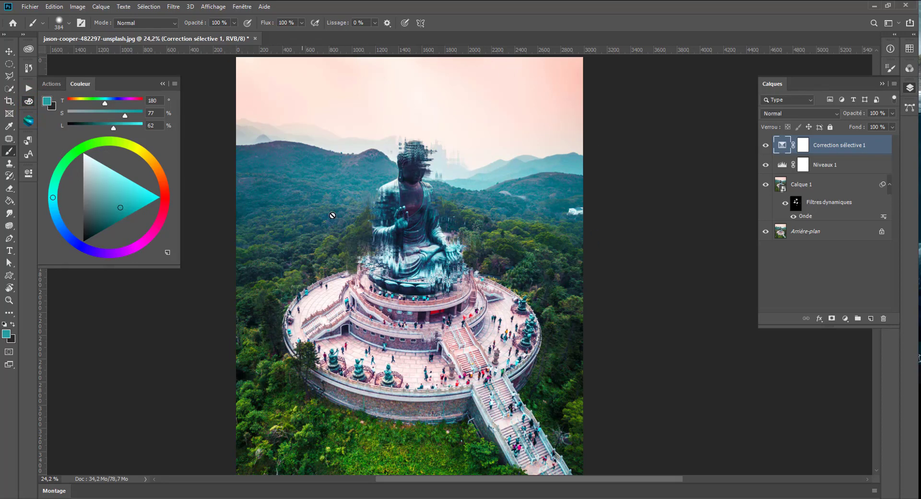
pyautogui.click(28, 101)
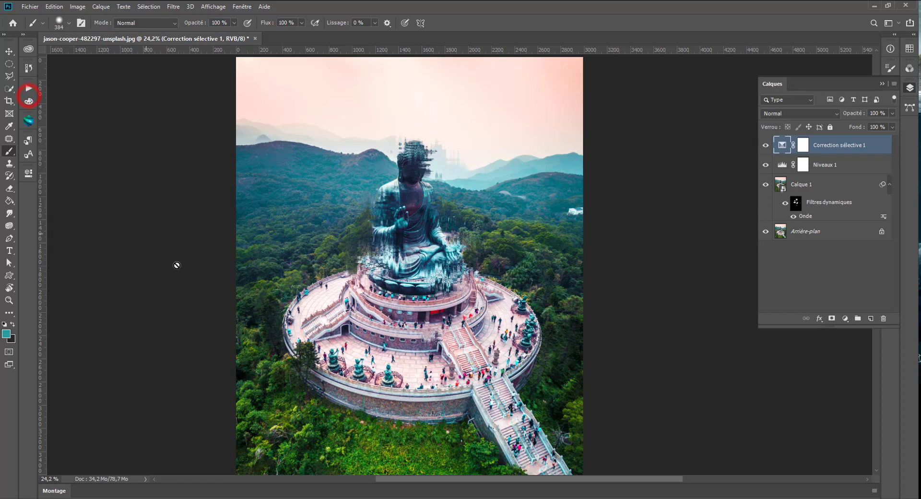
# Try a tall, narrow crop with the Buddha statue off-centre to the left, and undo it
pyautogui.scroll(-2, 175, 263)
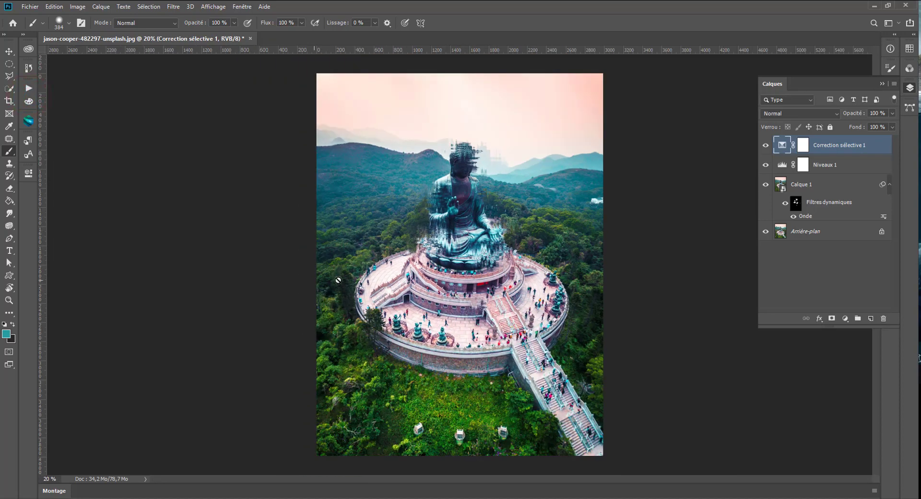
pyautogui.click(7, 102)
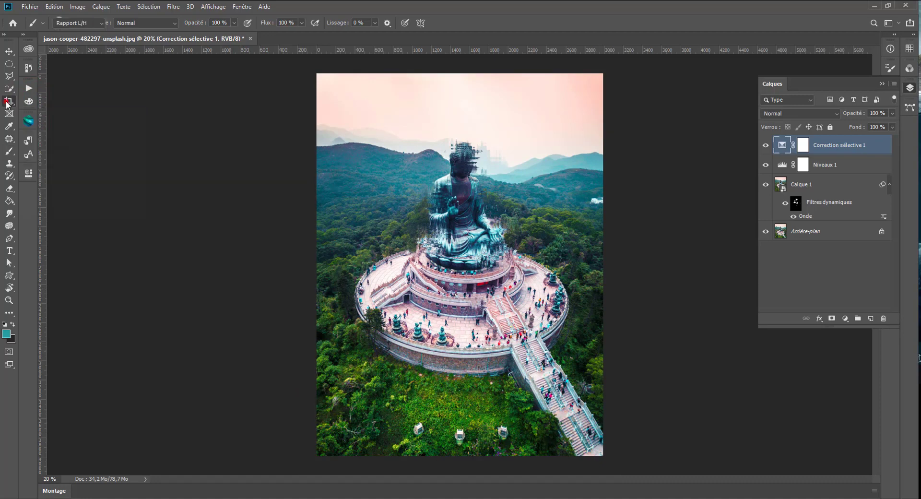
pyautogui.moveTo(456, 457); pyautogui.dragTo(456, 421)
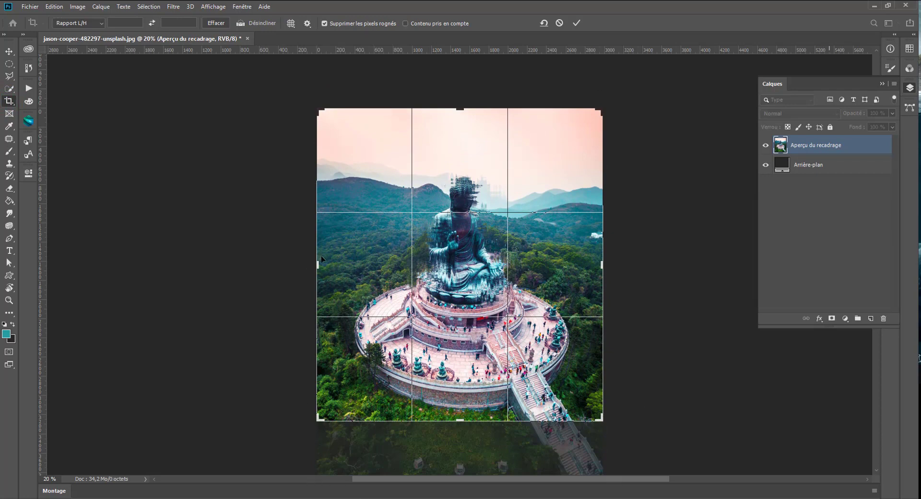
pyautogui.moveTo(317, 262); pyautogui.dragTo(335, 264)
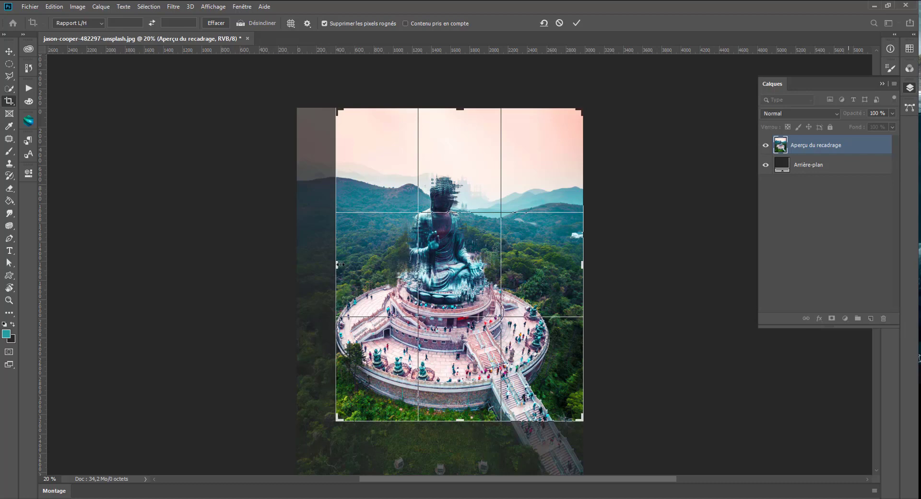
pyautogui.moveTo(337, 264); pyautogui.dragTo(370, 263)
pyautogui.hotkey('ctrl', 'r')
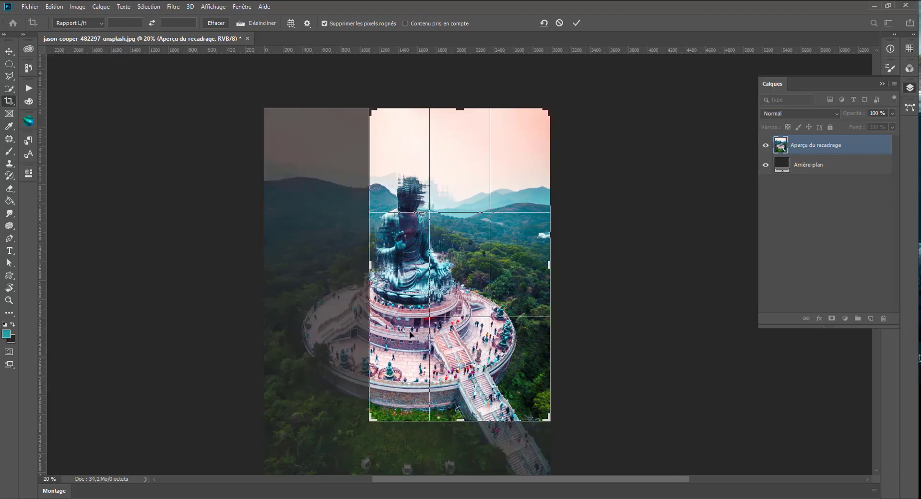
pyautogui.moveTo(424, 369); pyautogui.dragTo(430, 418)
pyautogui.press('Return')
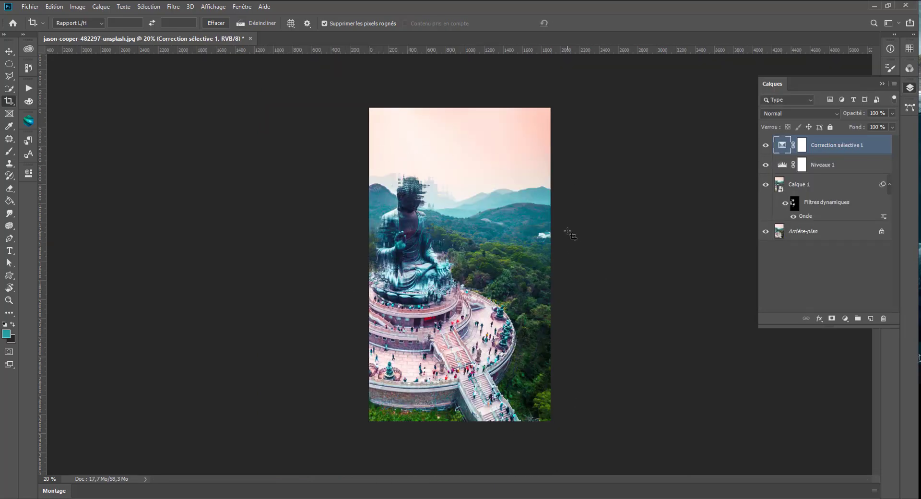
pyautogui.hotkey('ctrl', 'z')
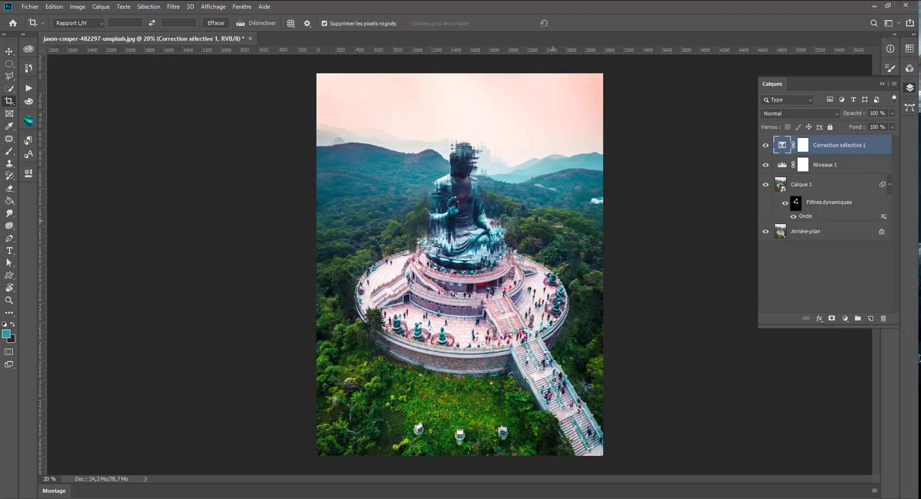
# Crop the image to a square centred on the Buddha statue and its round platform, removing the lower forest and part of the sky
pyautogui.moveTo(326, 78); pyautogui.dragTo(642, 369)
pyautogui.moveTo(540, 328); pyautogui.dragTo(550, 305)
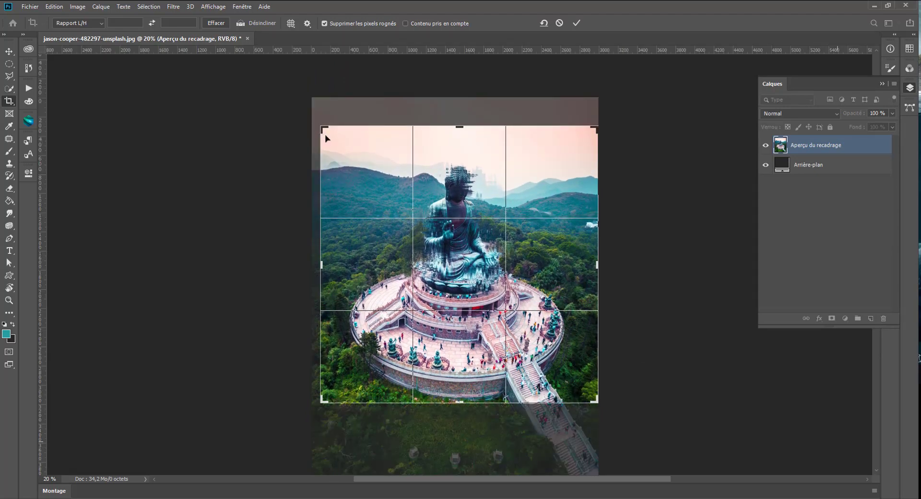
pyautogui.press('Return')
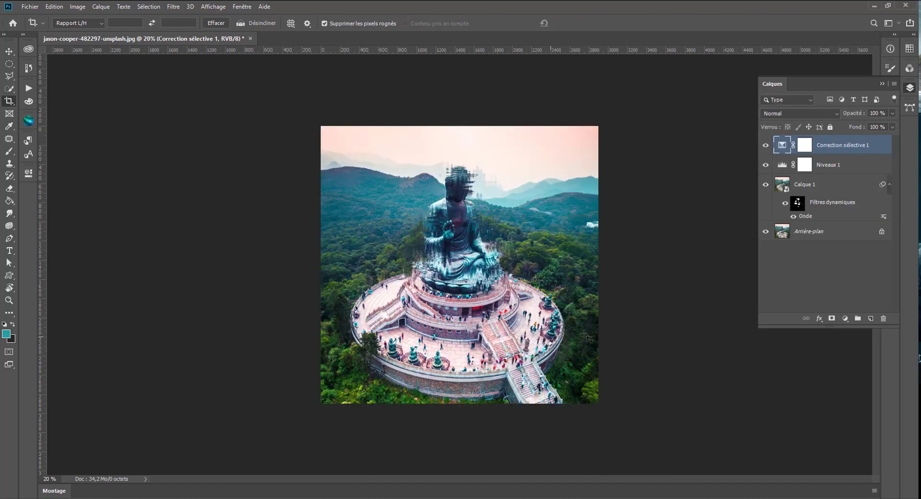